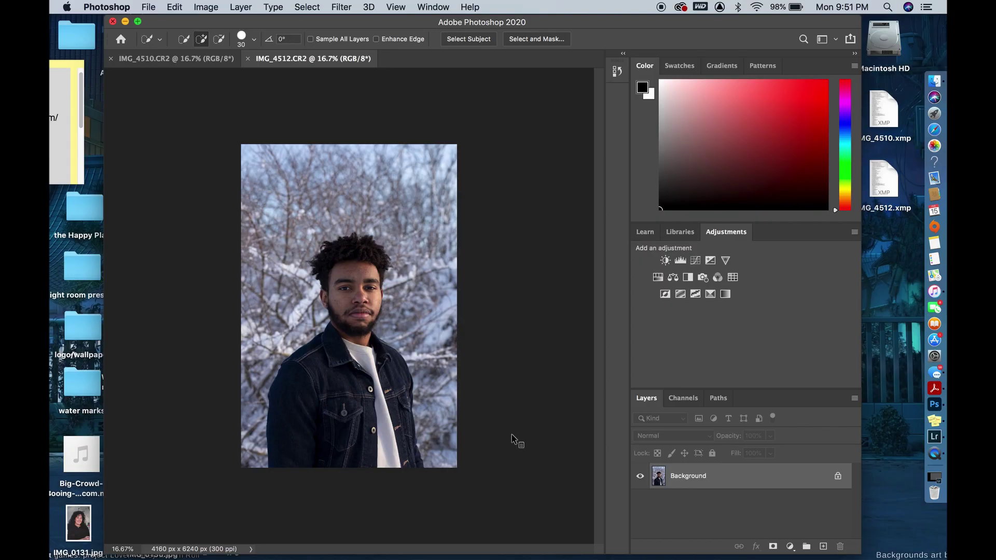
Step: Duplicate the Background layer of the IMG_4512.CR2 portrait
{"action": "key", "text": "super+0"}
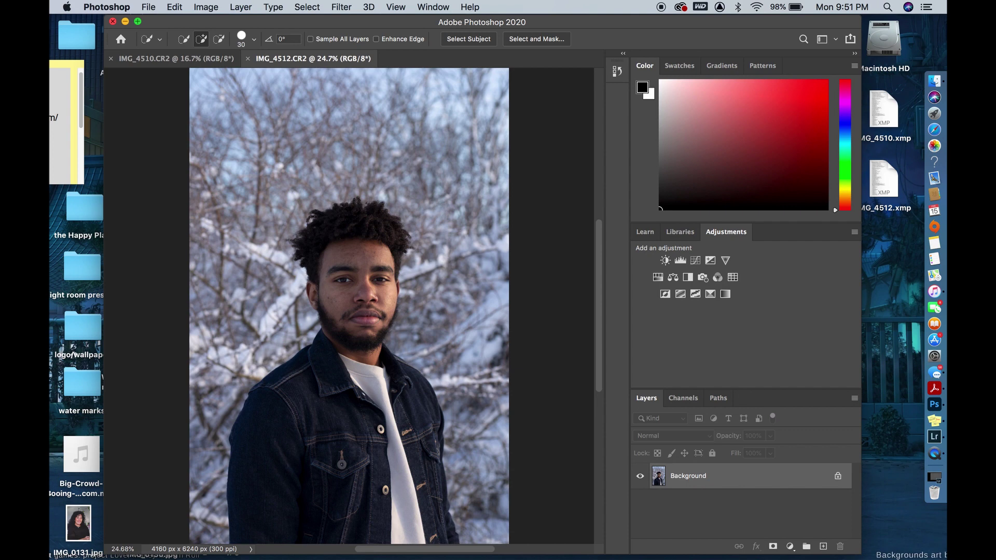
{"action": "scroll", "coordinate": [349, 306], "scroll_direction": "down", "scroll_amount": 5}
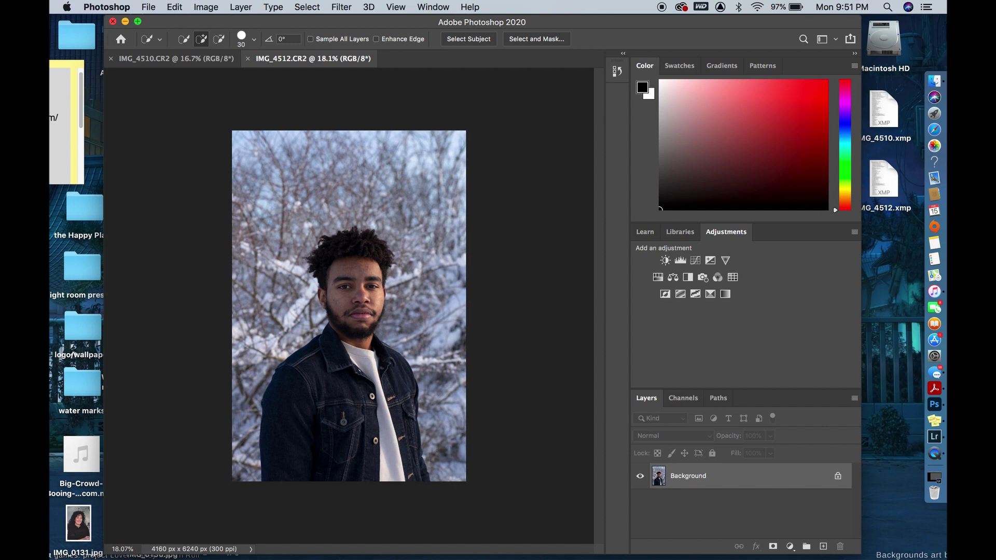
{"action": "scroll", "coordinate": [518, 441], "scroll_direction": "up", "scroll_amount": 2}
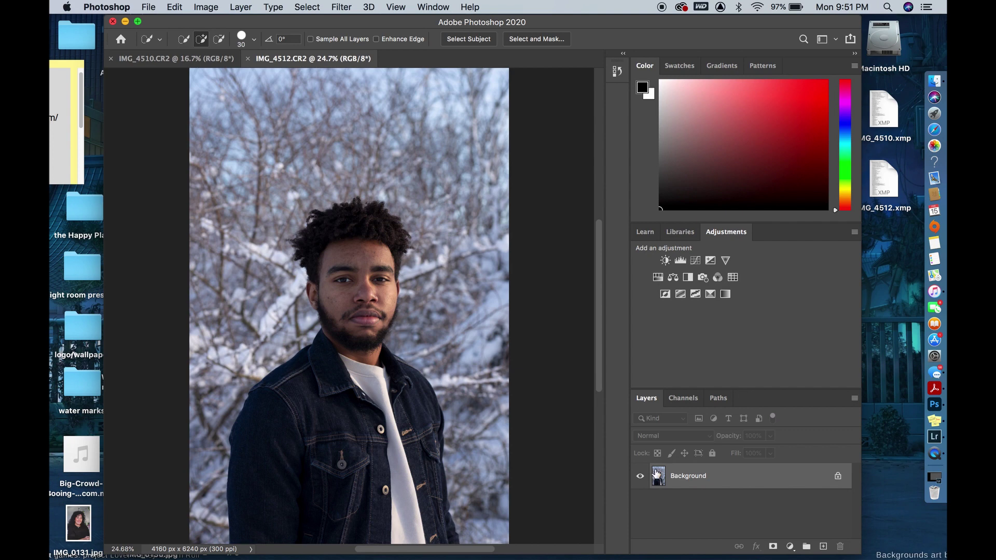
{"action": "left_click_drag", "start_coordinate": [764, 483], "coordinate": [823, 546]}
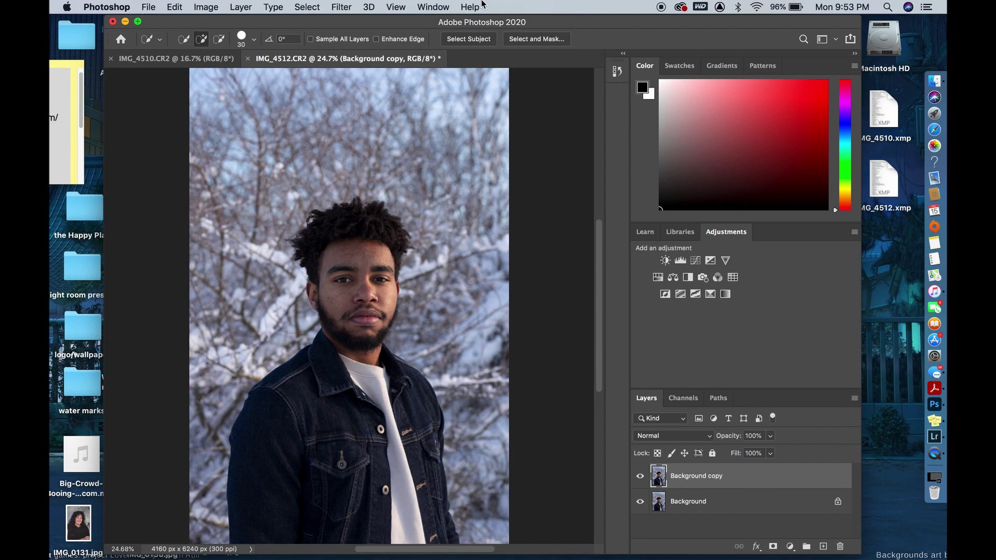
Step: Show the toolbox and select the man's hair, face and neck with the Quick Selection tool
{"action": "left_click", "coordinate": [434, 7]}
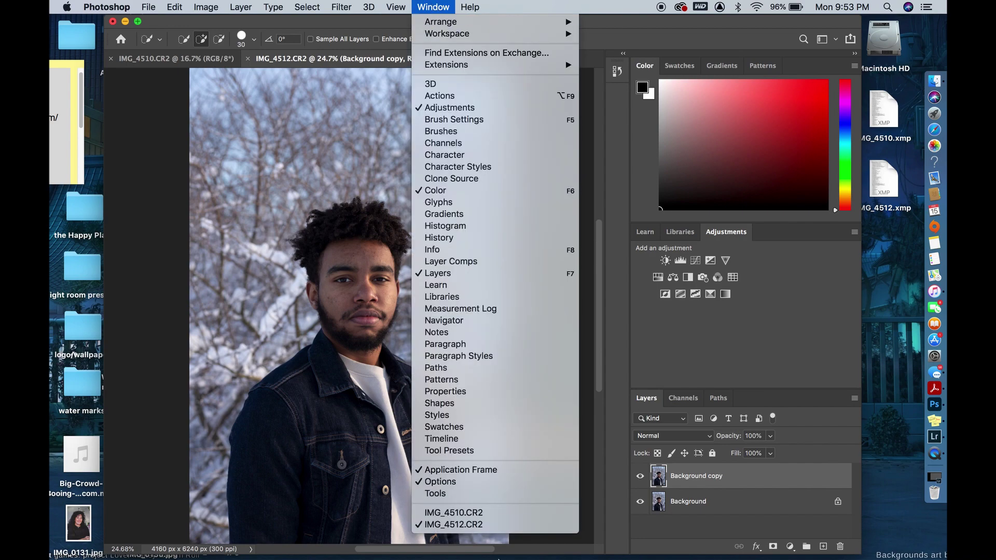
{"action": "left_click", "coordinate": [468, 497]}
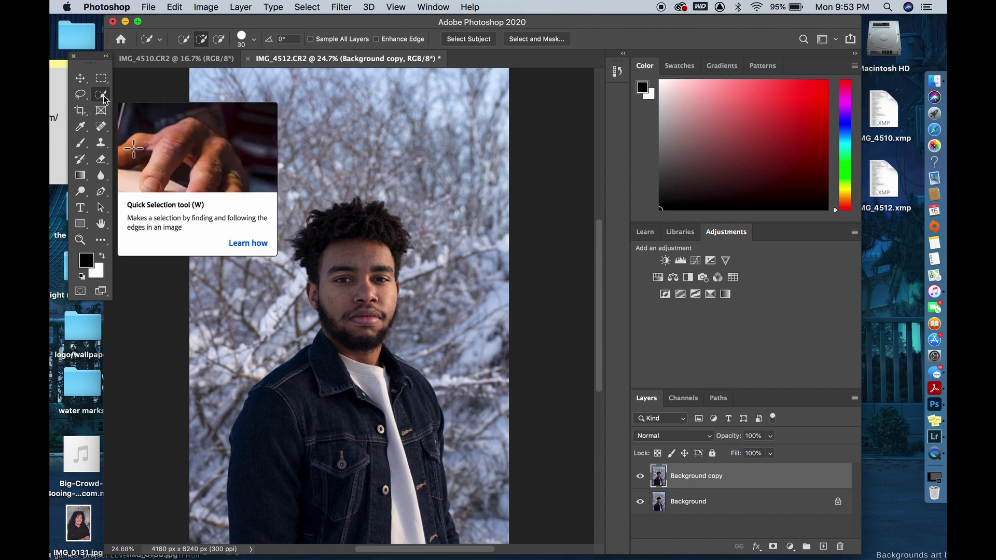
{"action": "scroll", "coordinate": [345, 304], "scroll_direction": "up", "scroll_amount": 5}
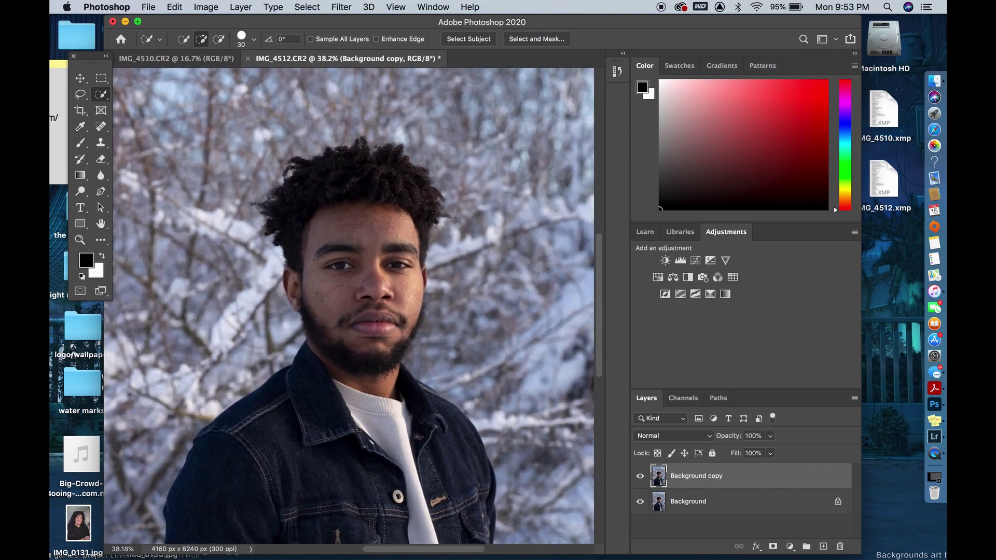
{"action": "scroll", "coordinate": [345, 304], "scroll_direction": "up", "scroll_amount": 5}
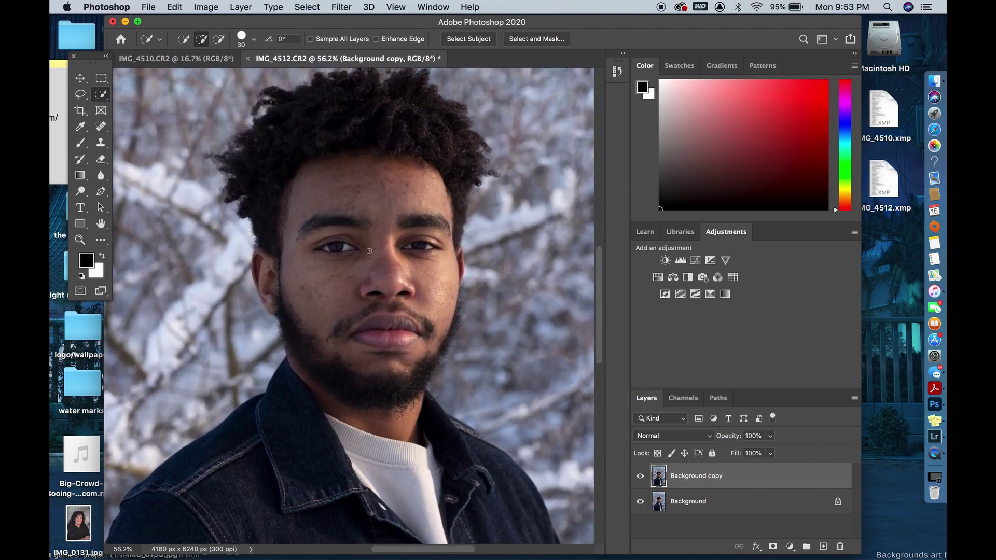
{"action": "left_click_drag", "start_coordinate": [313, 167], "coordinate": [319, 189]}
{"action": "left_click_drag", "start_coordinate": [375, 274], "coordinate": [392, 305]}
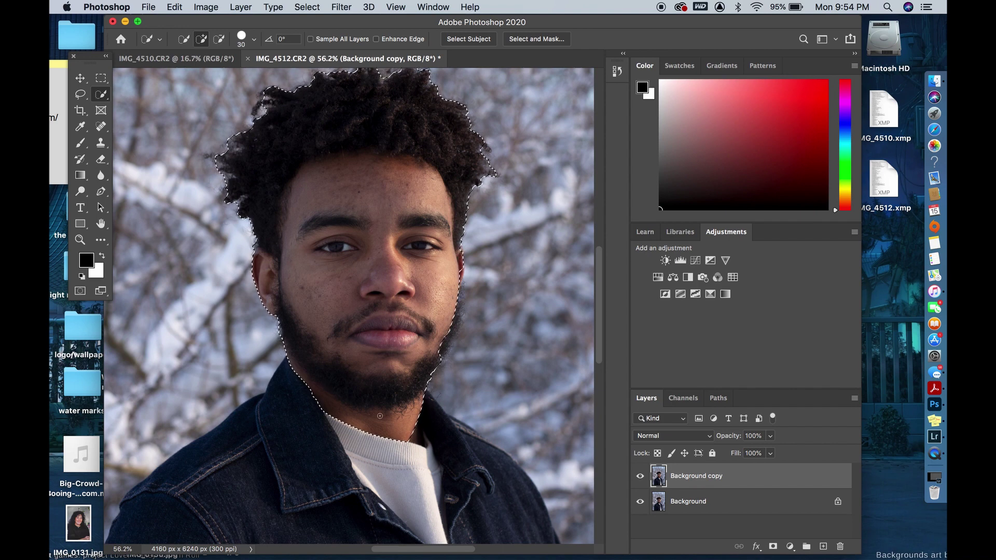
Step: Brighten the selected head with a Levels adjustment layer at a white input level of 210, and feather its mask
{"action": "left_click", "coordinate": [680, 259]}
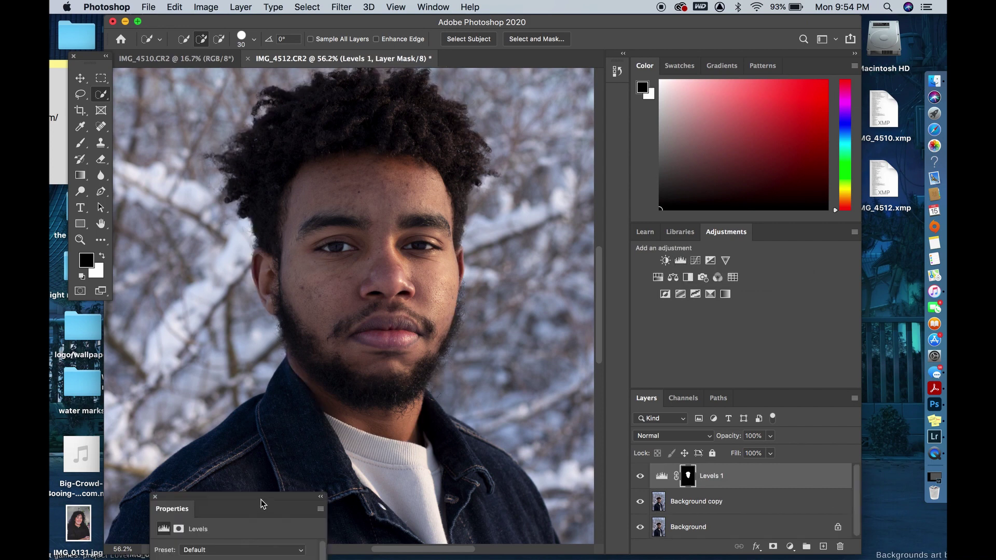
{"action": "left_click_drag", "start_coordinate": [267, 498], "coordinate": [217, 340]}
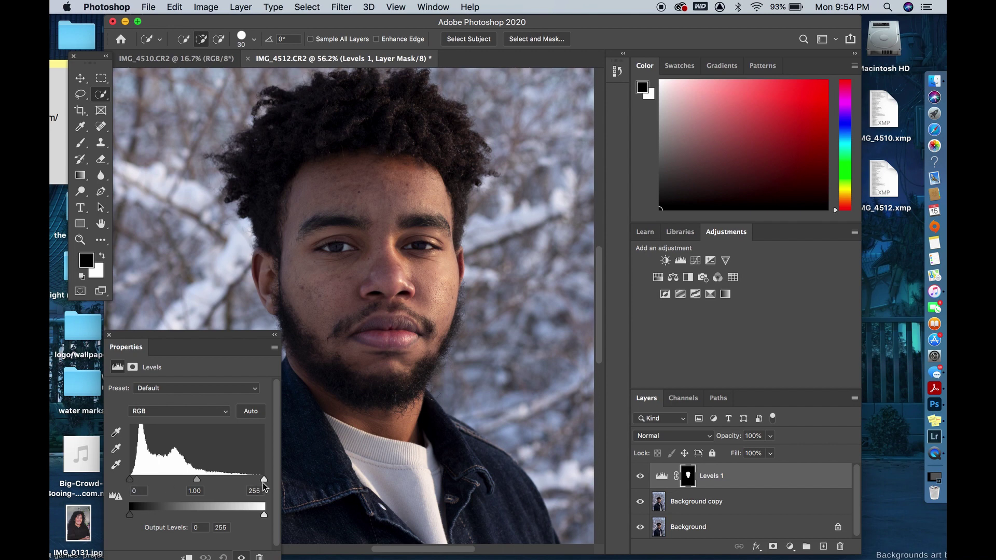
{"action": "left_click_drag", "start_coordinate": [268, 482], "coordinate": [254, 483]}
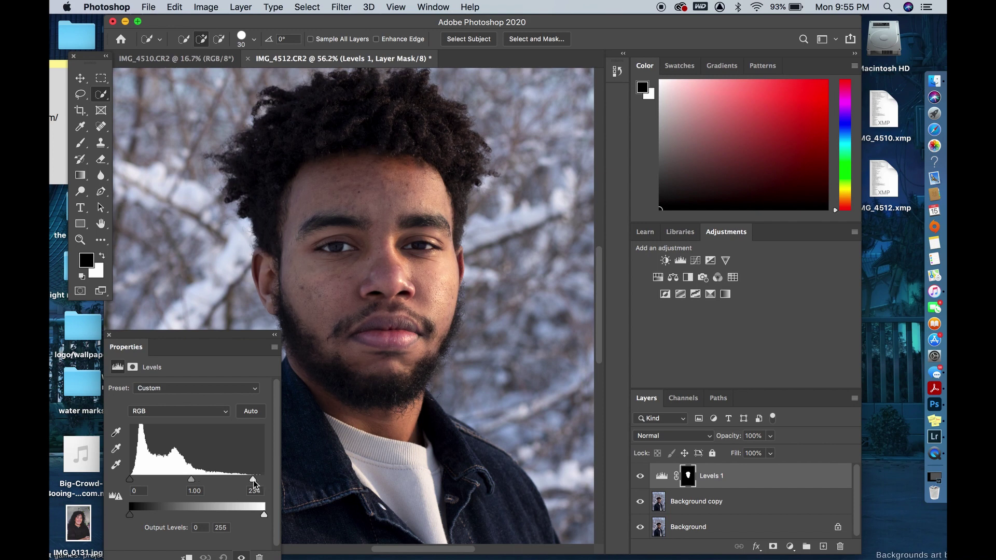
{"action": "left_click_drag", "start_coordinate": [253, 480], "coordinate": [264, 481]}
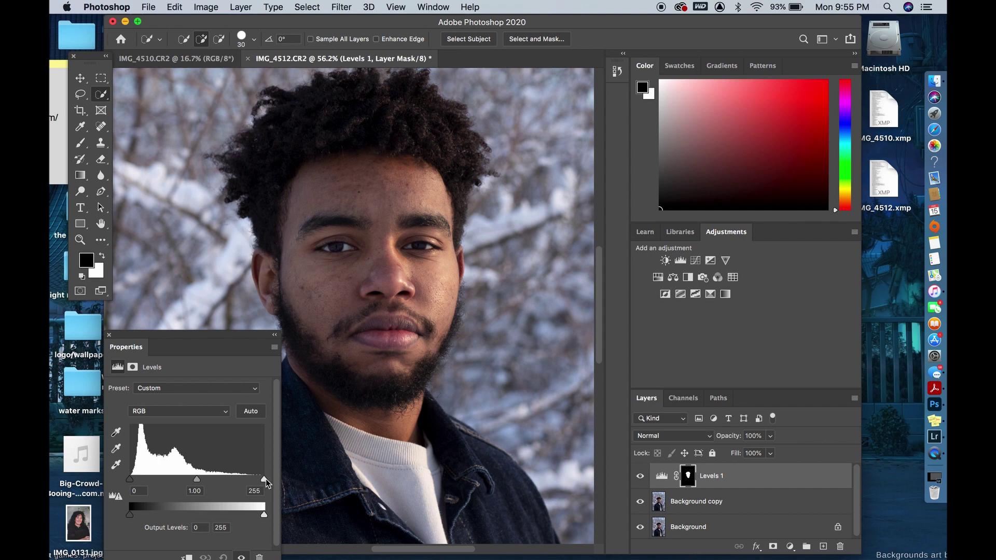
{"action": "mouse_move", "coordinate": [263, 483]}
{"action": "left_mouse_down"}
{"action": "mouse_move", "coordinate": [222, 469]}
{"action": "mouse_move", "coordinate": [263, 480]}
{"action": "left_mouse_up"}
{"action": "left_click_drag", "start_coordinate": [262, 480], "coordinate": [239, 477]}
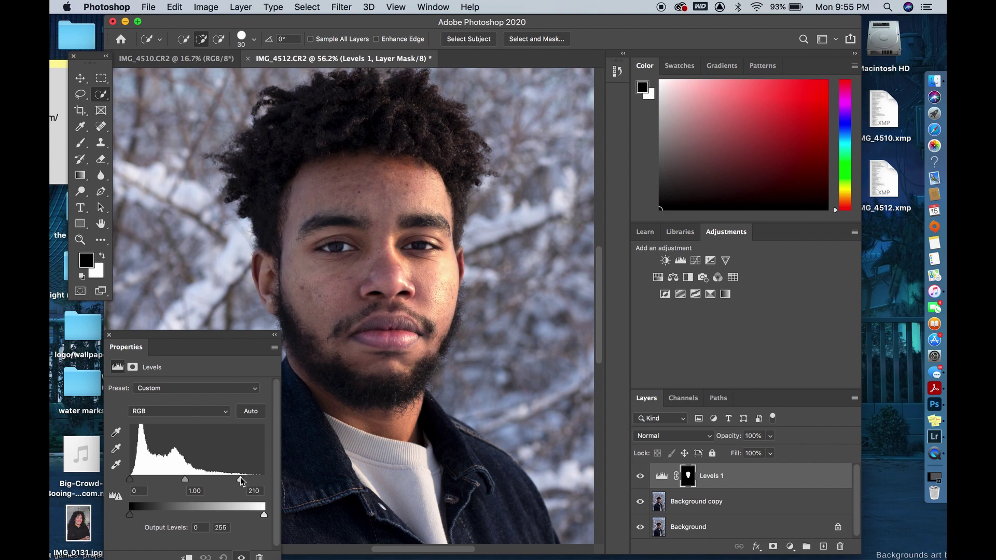
{"action": "left_click", "coordinate": [134, 369]}
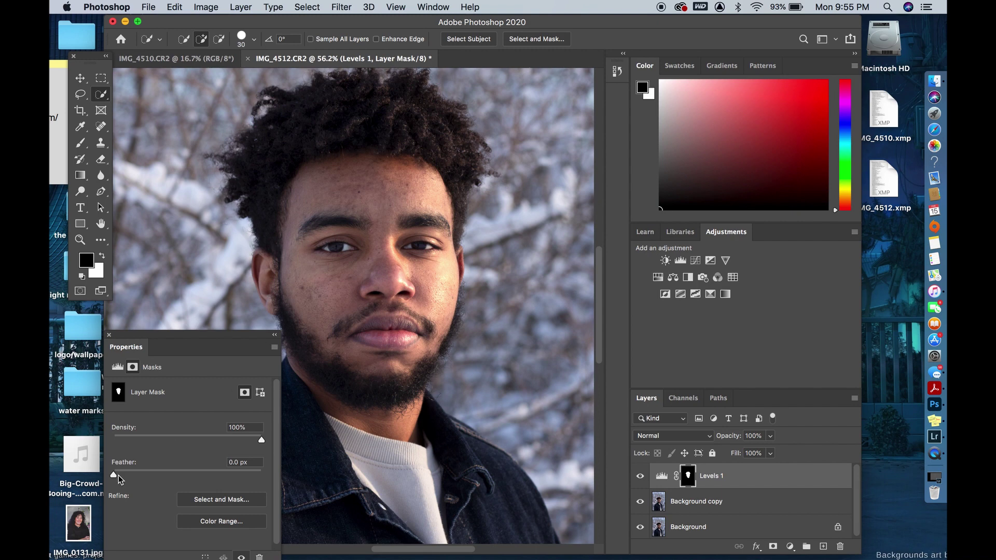
{"action": "left_click_drag", "start_coordinate": [114, 475], "coordinate": [161, 476]}
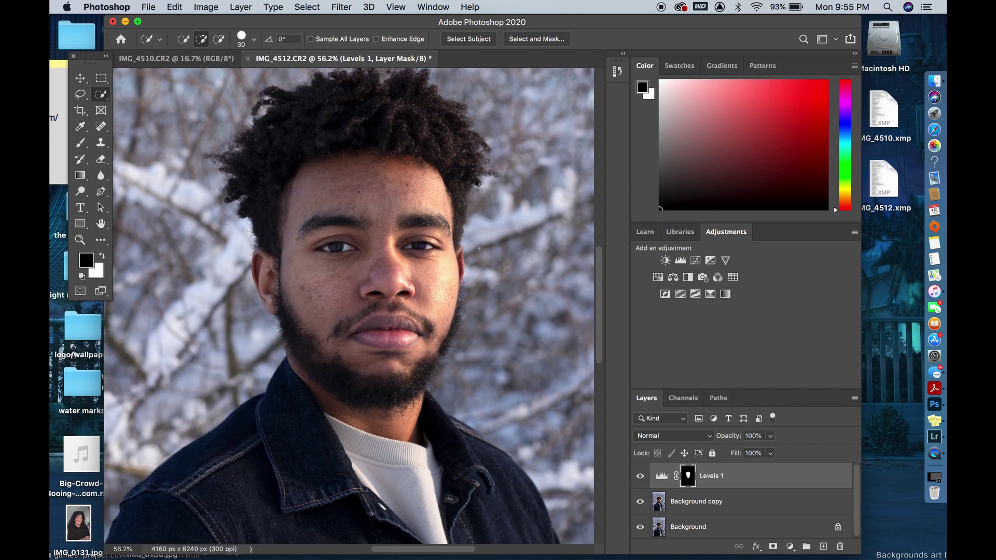
Step: Select the irises of both eyes with the Quick Selection tool
{"action": "scroll", "coordinate": [479, 249], "scroll_direction": "down", "scroll_amount": 5}
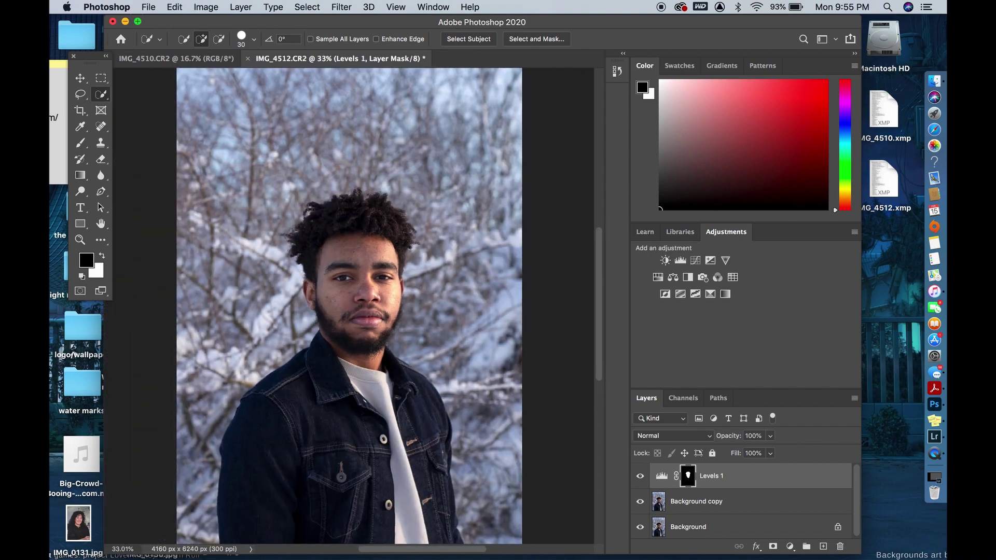
{"action": "scroll", "coordinate": [480, 249], "scroll_direction": "up", "scroll_amount": 3}
{"action": "scroll", "coordinate": [480, 245], "scroll_direction": "up", "scroll_amount": 5}
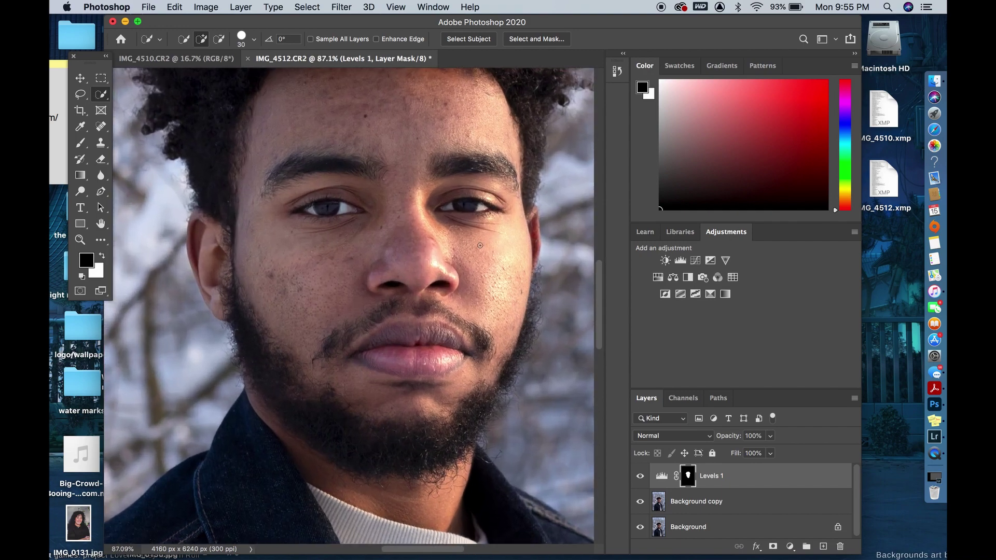
{"action": "scroll", "coordinate": [480, 245], "scroll_direction": "up", "scroll_amount": 3}
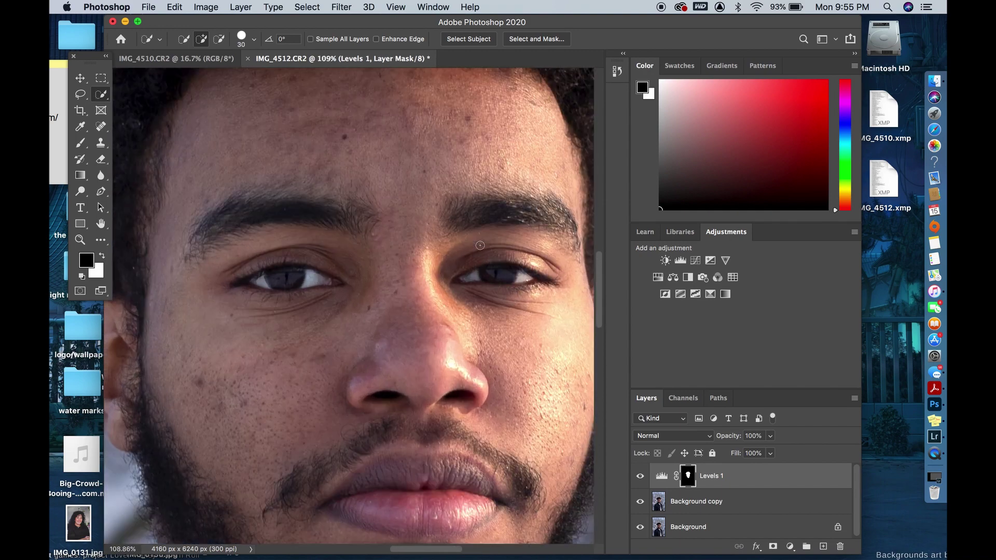
{"action": "mouse_move", "coordinate": [289, 277]}
{"action": "left_mouse_down"}
{"action": "mouse_move", "coordinate": [275, 280]}
{"action": "mouse_move", "coordinate": [298, 272]}
{"action": "left_mouse_up"}
{"action": "mouse_move", "coordinate": [487, 272]}
{"action": "left_mouse_down"}
{"action": "mouse_move", "coordinate": [518, 275]}
{"action": "mouse_move", "coordinate": [497, 278]}
{"action": "left_mouse_up"}
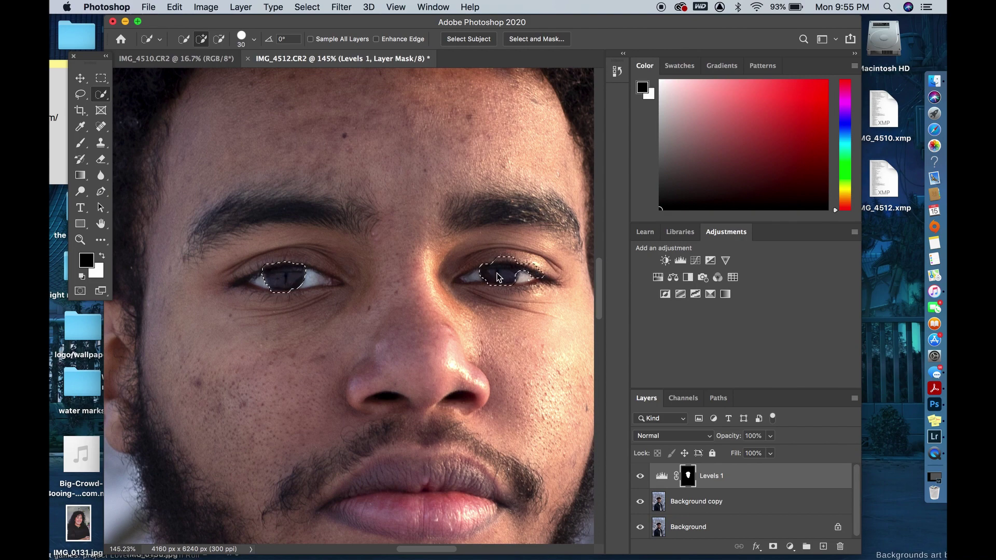
Step: Brighten the selected eyes with a Levels adjustment layer at a white input level of 208, and feather its mask by 16.5 px
{"action": "left_click", "coordinate": [680, 260]}
{"action": "left_click_drag", "start_coordinate": [265, 477], "coordinate": [240, 475]}
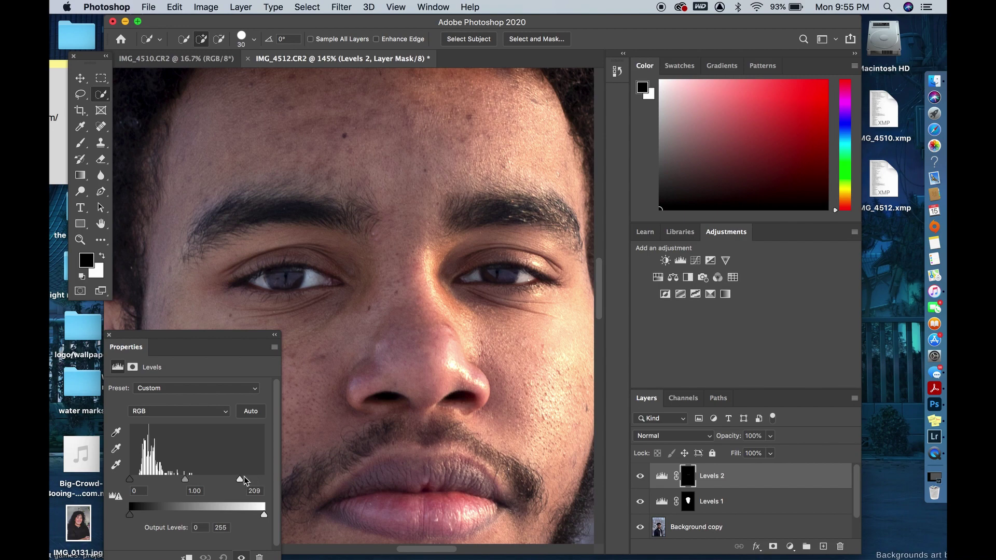
{"action": "scroll", "coordinate": [390, 310], "scroll_direction": "up", "scroll_amount": 3}
{"action": "scroll", "coordinate": [390, 309], "scroll_direction": "down", "scroll_amount": 3}
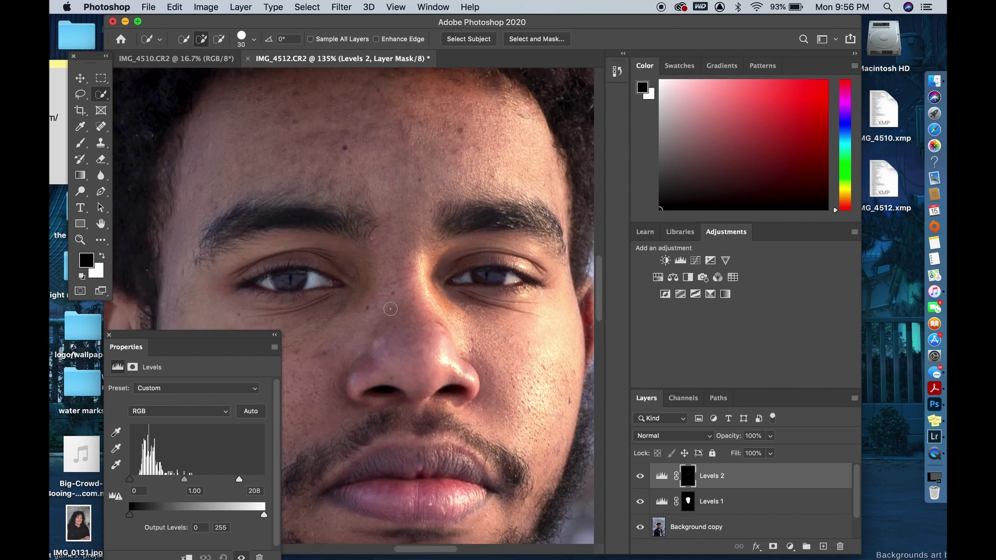
{"action": "scroll", "coordinate": [391, 309], "scroll_direction": "down", "scroll_amount": 1}
{"action": "left_click", "coordinate": [133, 368]}
{"action": "left_click_drag", "start_coordinate": [158, 476], "coordinate": [177, 476]}
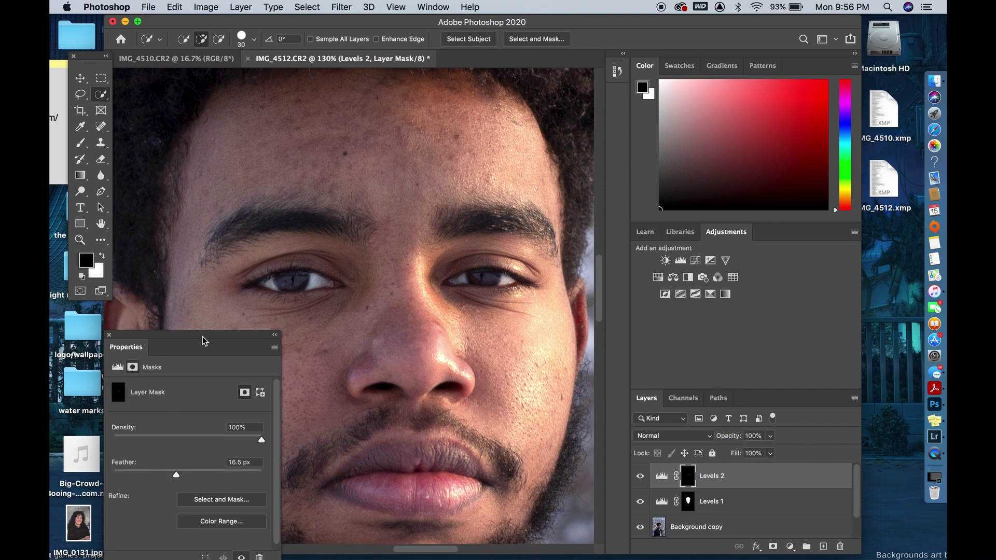
{"action": "left_click_drag", "start_coordinate": [202, 341], "coordinate": [102, 345]}
Step: Quick-select the sunlit side of the face, from the forehead across the eye and cheek into the upper beard
{"action": "scroll", "coordinate": [510, 354], "scroll_direction": "down", "scroll_amount": 3}
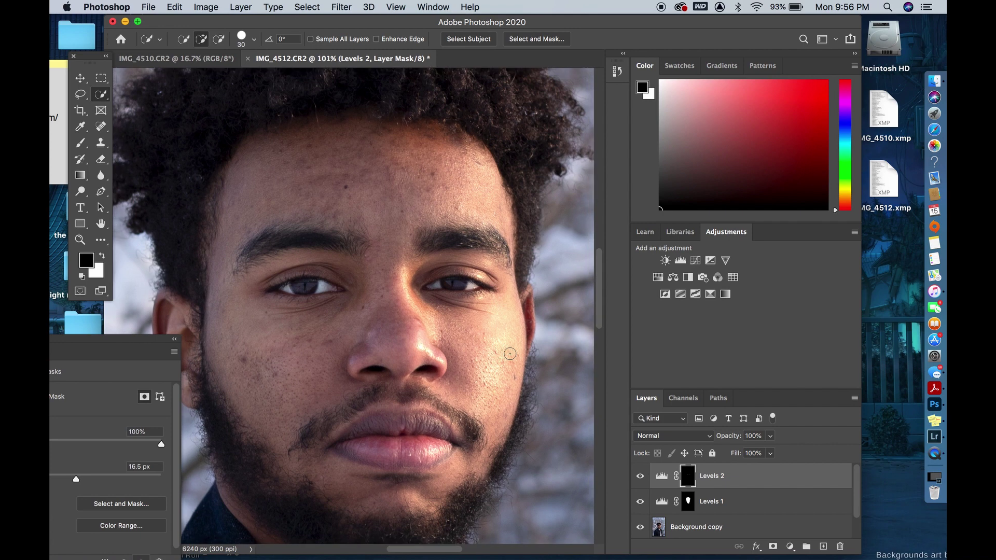
{"action": "scroll", "coordinate": [510, 354], "scroll_direction": "up", "scroll_amount": 3}
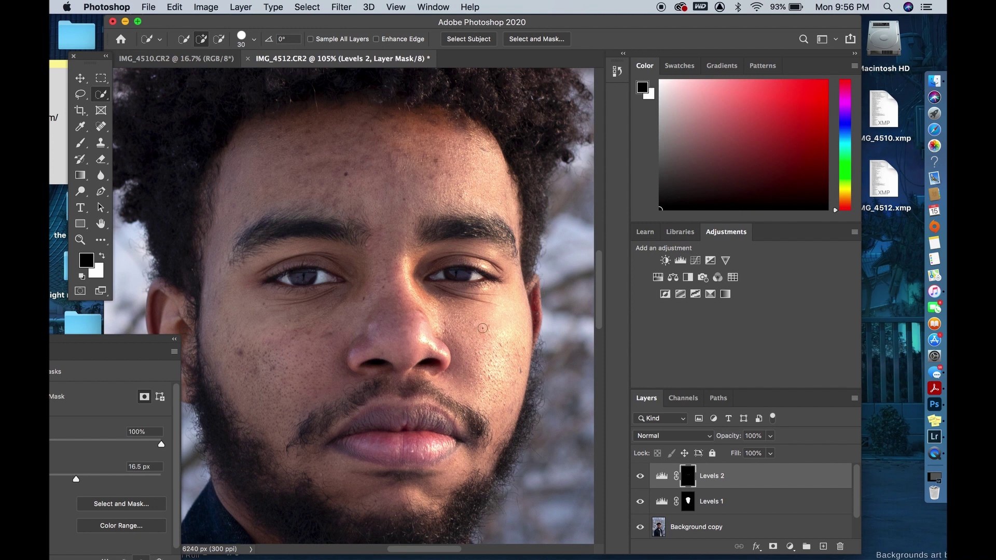
{"action": "mouse_move", "coordinate": [461, 137]}
{"action": "left_mouse_down"}
{"action": "mouse_move", "coordinate": [483, 229]}
{"action": "mouse_move", "coordinate": [477, 291]}
{"action": "mouse_move", "coordinate": [487, 336]}
{"action": "left_mouse_up"}
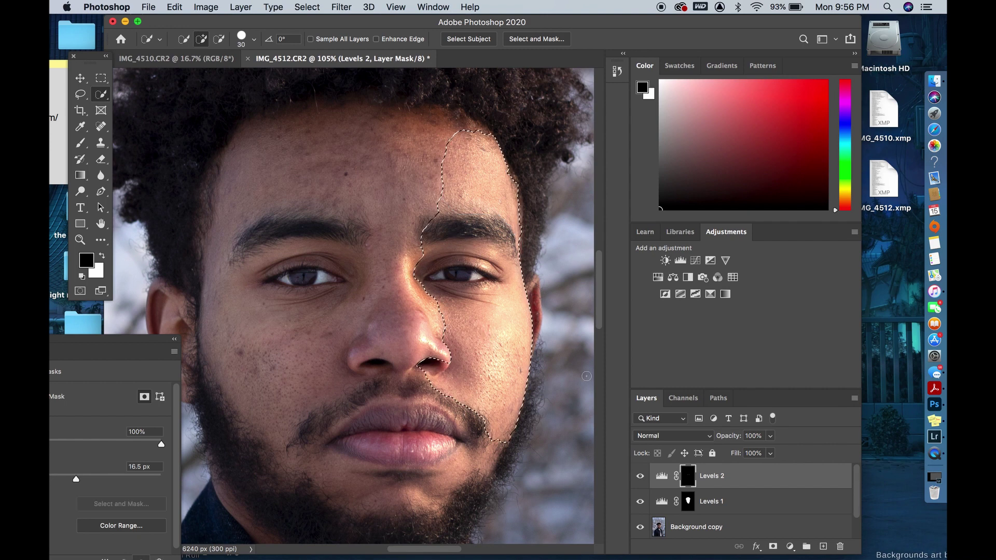
{"action": "left_click_drag", "start_coordinate": [487, 431], "coordinate": [484, 460]}
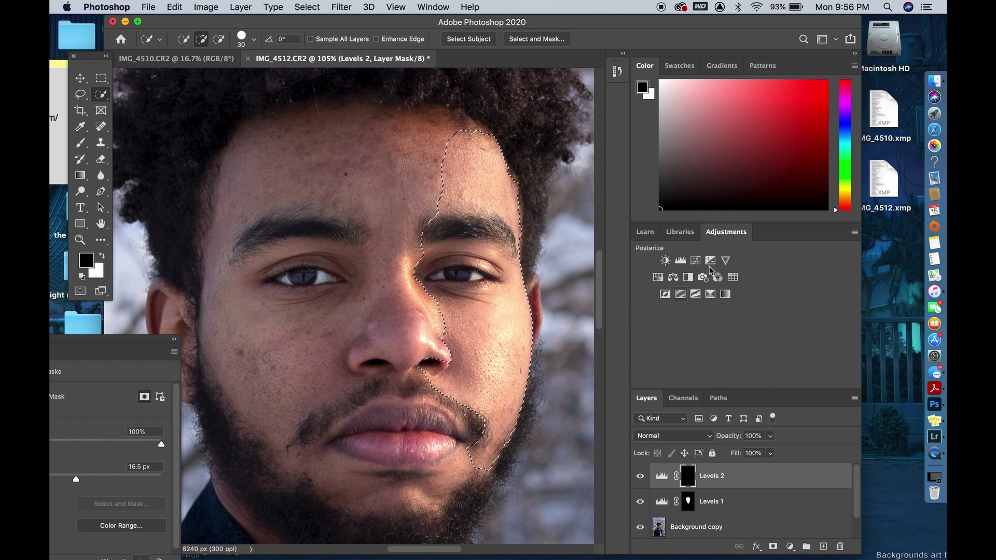
Step: Brighten the selected sunlit side with a Levels adjustment layer at a white input level of 229, and feather its mask by 33.3 px
{"action": "left_click", "coordinate": [680, 260]}
{"action": "left_click_drag", "start_coordinate": [149, 341], "coordinate": [196, 339]}
{"action": "left_click_drag", "start_coordinate": [213, 483], "coordinate": [199, 488]}
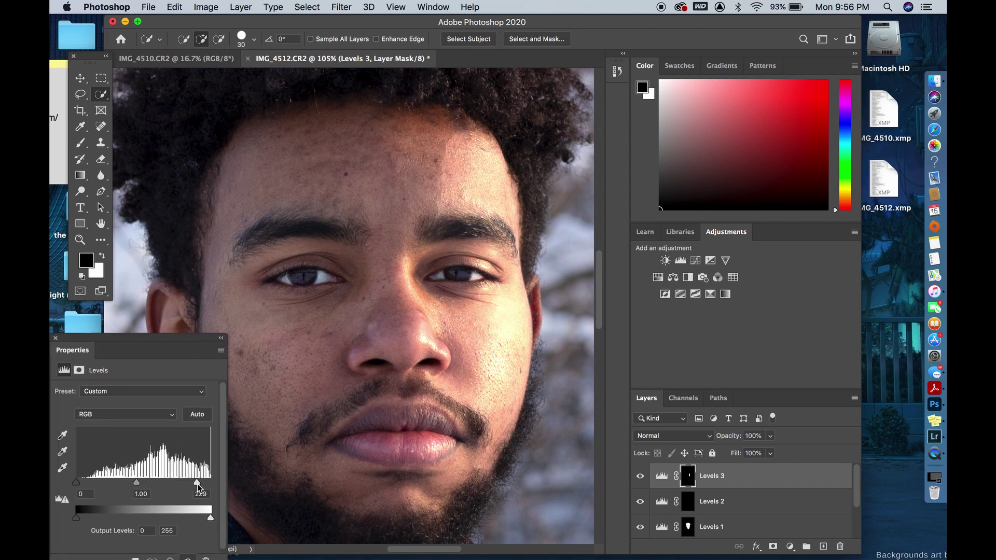
{"action": "left_click", "coordinate": [87, 369]}
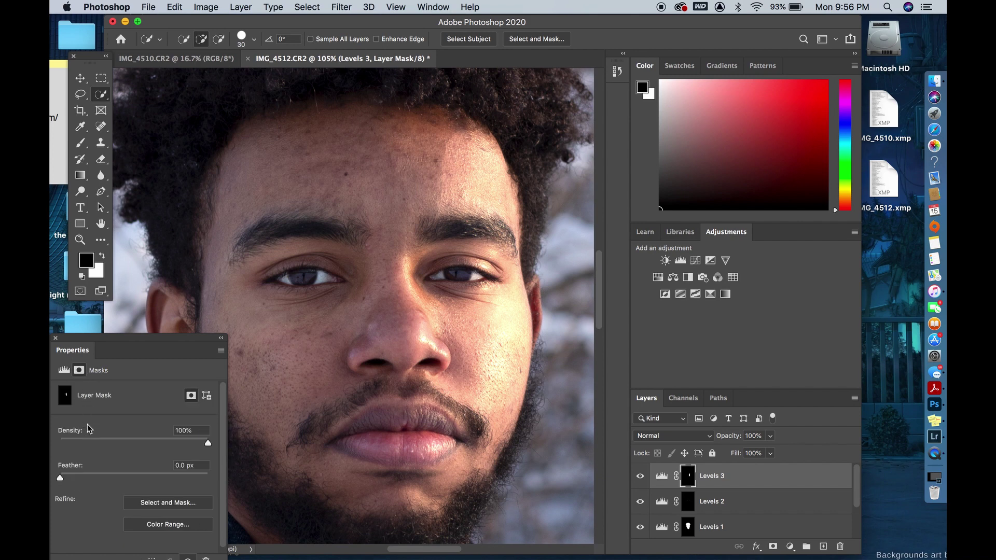
{"action": "left_click_drag", "start_coordinate": [118, 477], "coordinate": [132, 473]}
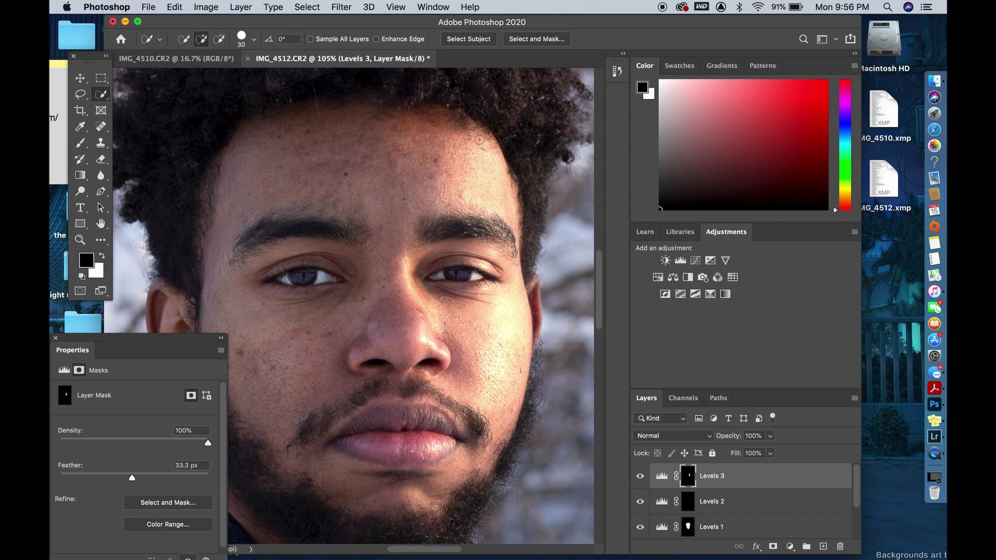
{"action": "left_click", "coordinate": [56, 338]}
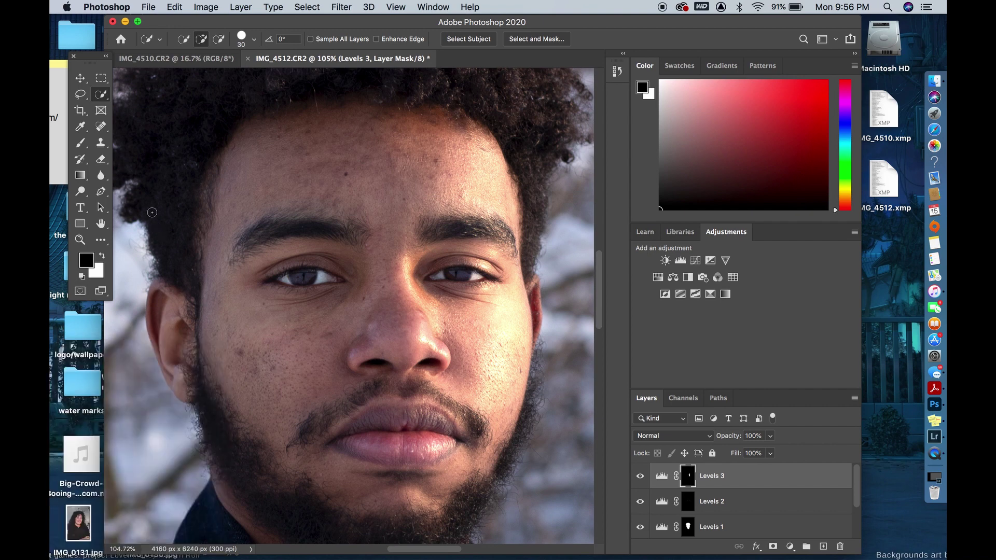
Step: Heal blemishes on the shaded cheek in the Background copy layer using the Spot Healing Brush at sizes 70 and 80
{"action": "left_click", "coordinate": [102, 128]}
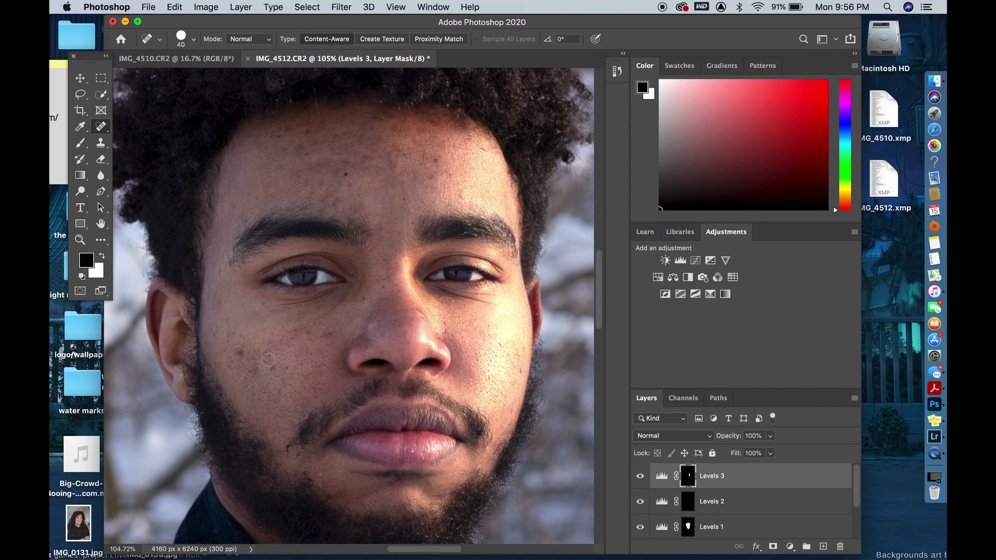
{"action": "left_click", "coordinate": [269, 360]}
{"action": "key", "text": "bracketright"}
{"action": "key", "text": "bracketright"}
{"action": "scroll", "coordinate": [771, 502], "scroll_direction": "down", "scroll_amount": 3}
{"action": "left_click", "coordinate": [692, 501]}
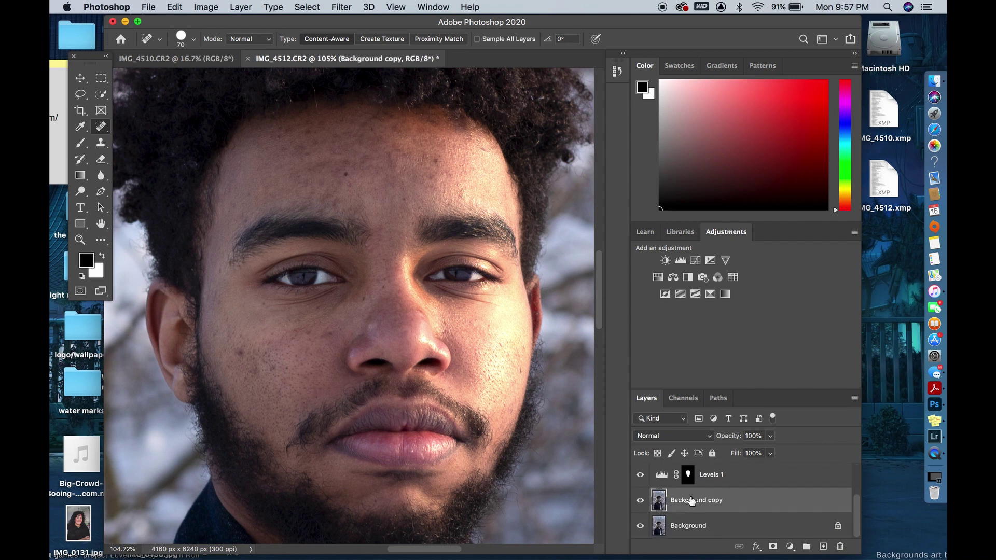
{"action": "left_click", "coordinate": [237, 348]}
{"action": "scroll", "coordinate": [318, 393], "scroll_direction": "up", "scroll_amount": 5}
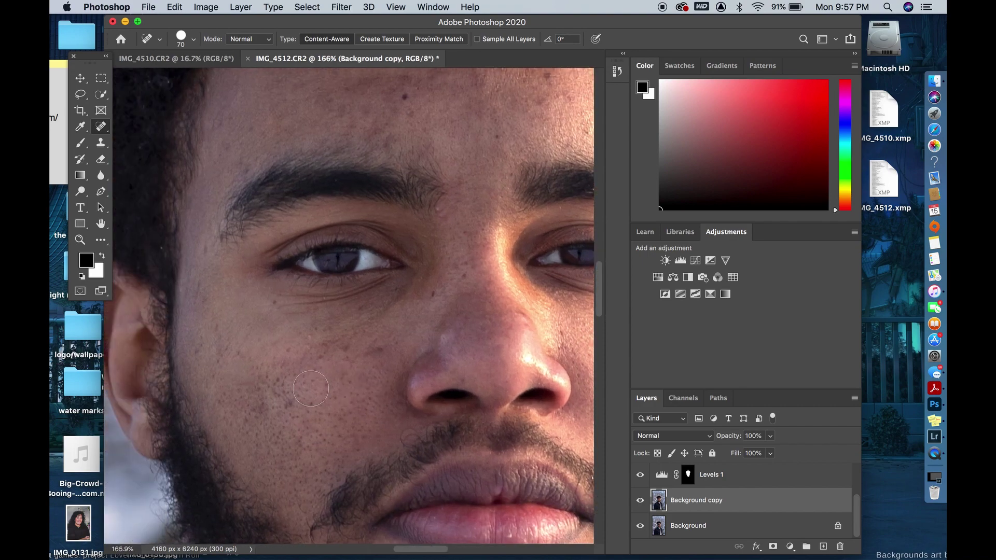
{"action": "scroll", "coordinate": [311, 389], "scroll_direction": "down", "scroll_amount": 5}
{"action": "key", "text": "bracketright"}
{"action": "left_click", "coordinate": [294, 343]}
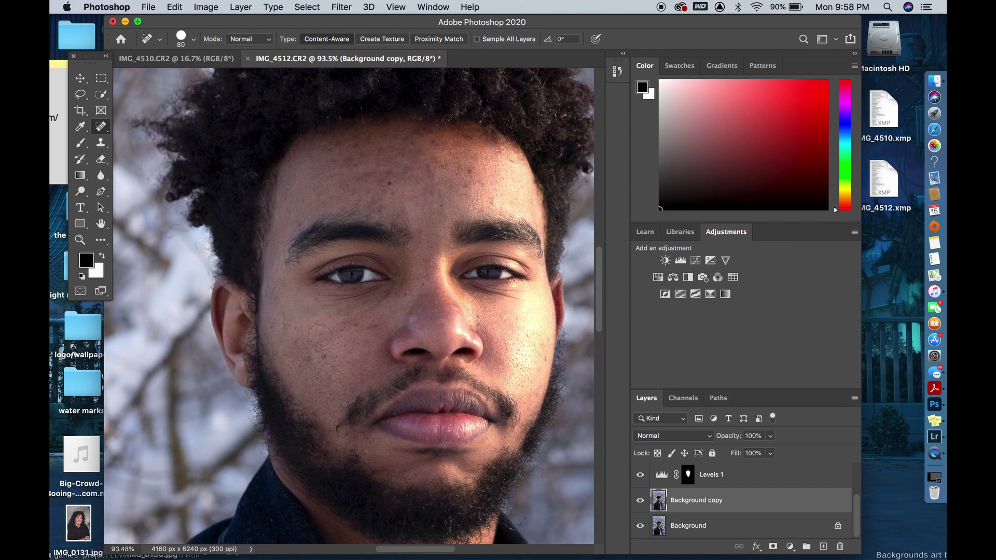
Step: Heal the dark spots on the shaded cheek with the Spot Healing Brush, reducing the brush size to 30
{"action": "scroll", "coordinate": [320, 336], "scroll_direction": "up", "scroll_amount": 8}
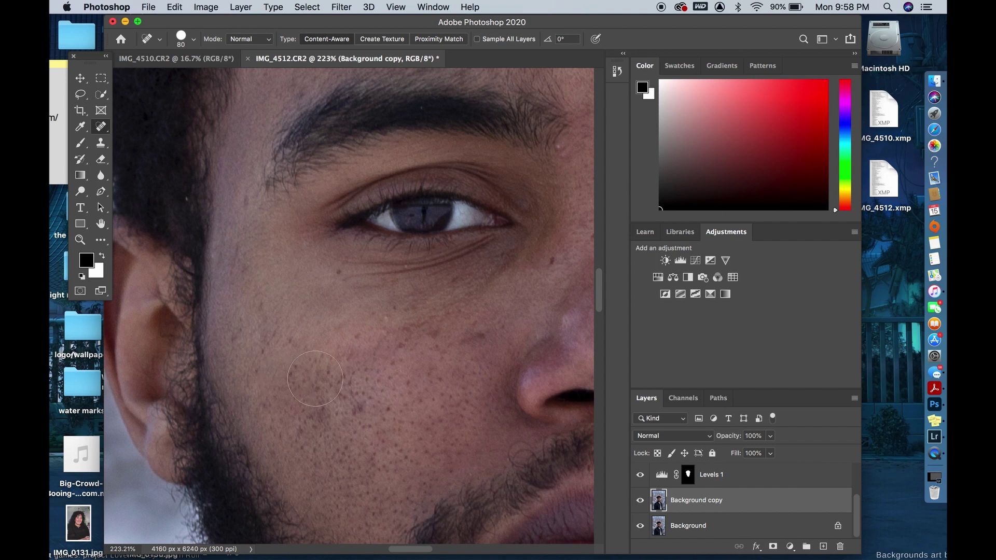
{"action": "left_click", "coordinate": [315, 379]}
{"action": "key", "text": "bracketleft"}
{"action": "key", "text": "bracketleft"}
{"action": "key", "text": "bracketleft"}
{"action": "key", "text": "bracketleft"}
{"action": "key", "text": "bracketleft"}
{"action": "left_click", "coordinate": [287, 376]}
{"action": "left_click", "coordinate": [288, 367]}
{"action": "left_click", "coordinate": [357, 411]}
Step: Heal the marks on the inner cheek beside the nose and the spot along the side of the nose bridge
{"action": "left_click", "coordinate": [481, 336]}
{"action": "left_click", "coordinate": [477, 322]}
{"action": "left_click", "coordinate": [436, 332]}
{"action": "left_click", "coordinate": [468, 336]}
{"action": "left_click", "coordinate": [554, 259]}
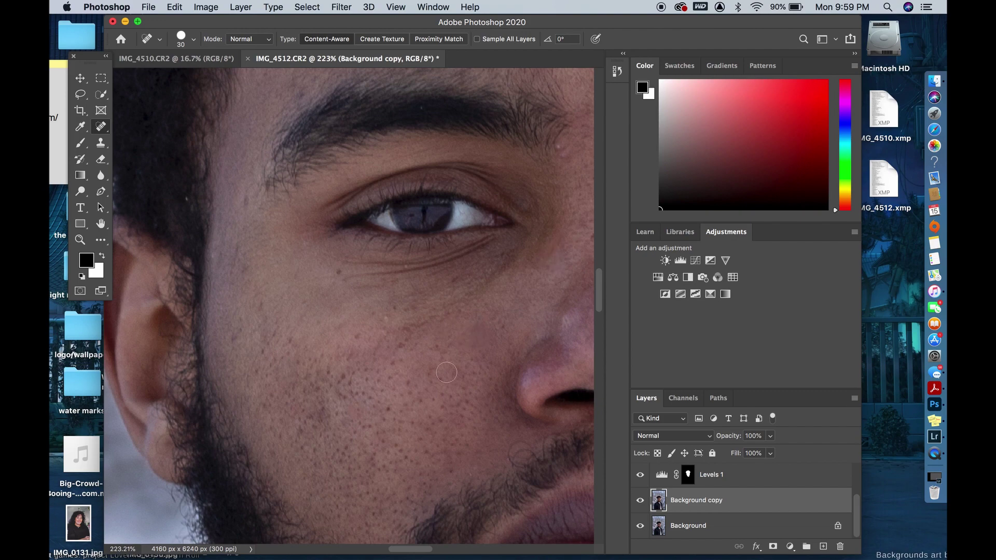
Step: Heal the blemishes on the shaded lower cheek and the spot on the chin just above the beard
{"action": "scroll", "coordinate": [446, 372], "scroll_direction": "down", "scroll_amount": 10}
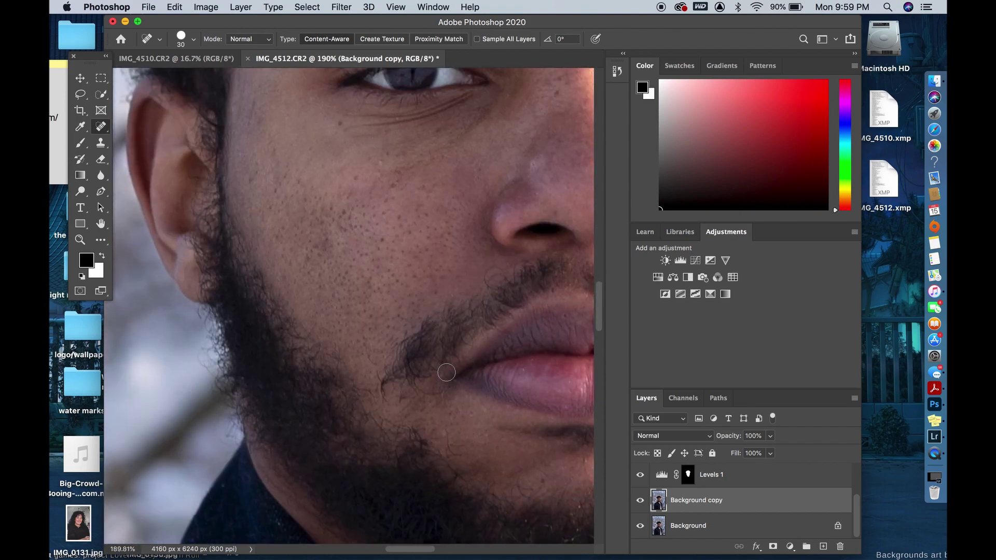
{"action": "left_click", "coordinate": [327, 240]}
{"action": "left_click", "coordinate": [326, 251]}
{"action": "scroll", "coordinate": [441, 358], "scroll_direction": "up", "scroll_amount": 10}
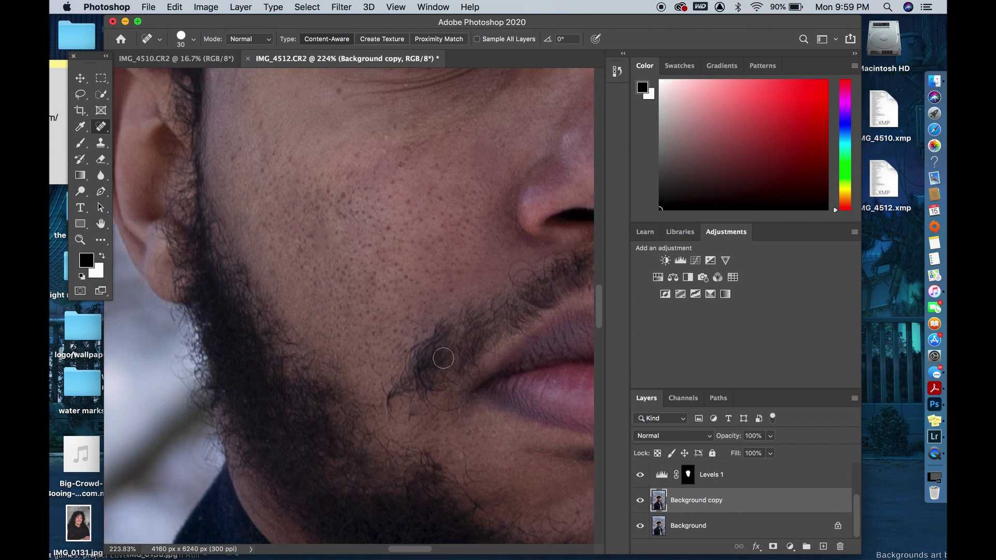
{"action": "scroll", "coordinate": [423, 394], "scroll_direction": "down", "scroll_amount": 10}
{"action": "scroll", "coordinate": [423, 395], "scroll_direction": "right", "scroll_amount": 10}
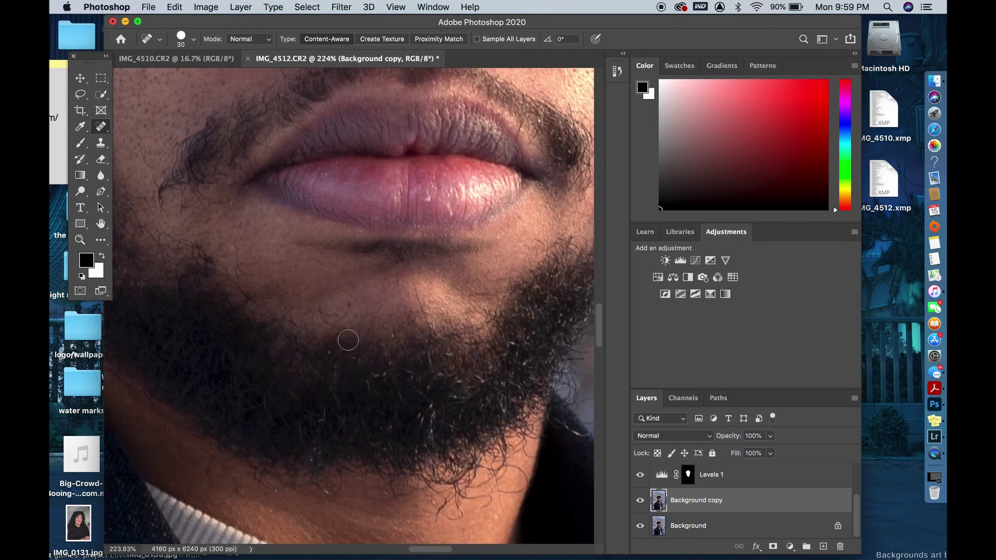
{"action": "left_click", "coordinate": [347, 307]}
Step: Heal the small spots beside the inner end of the shaded eyebrow at brush size 30
{"action": "scroll", "coordinate": [465, 319], "scroll_direction": "up", "scroll_amount": 5}
{"action": "scroll", "coordinate": [466, 319], "scroll_direction": "right", "scroll_amount": 5}
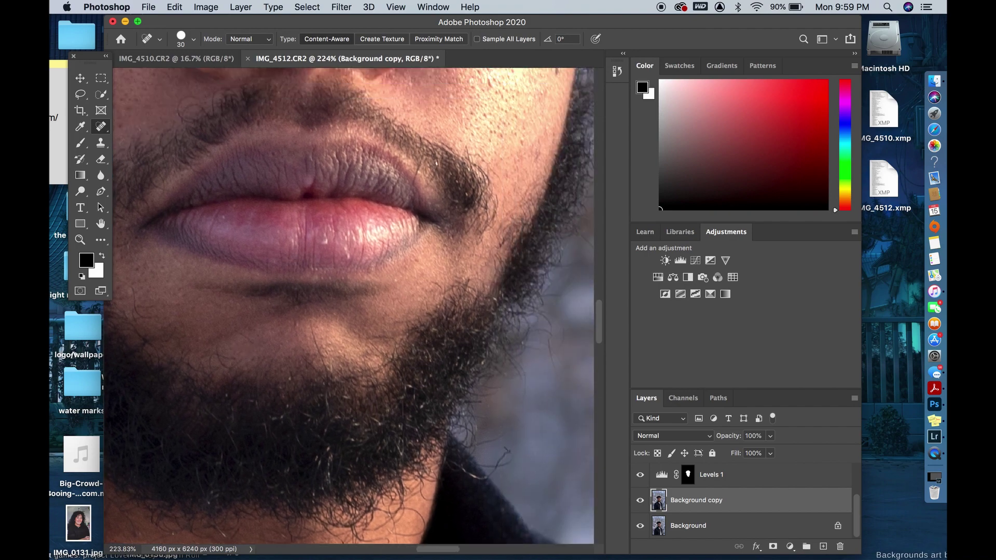
{"action": "scroll", "coordinate": [466, 318], "scroll_direction": "up", "scroll_amount": 5}
{"action": "scroll", "coordinate": [465, 319], "scroll_direction": "right", "scroll_amount": 2}
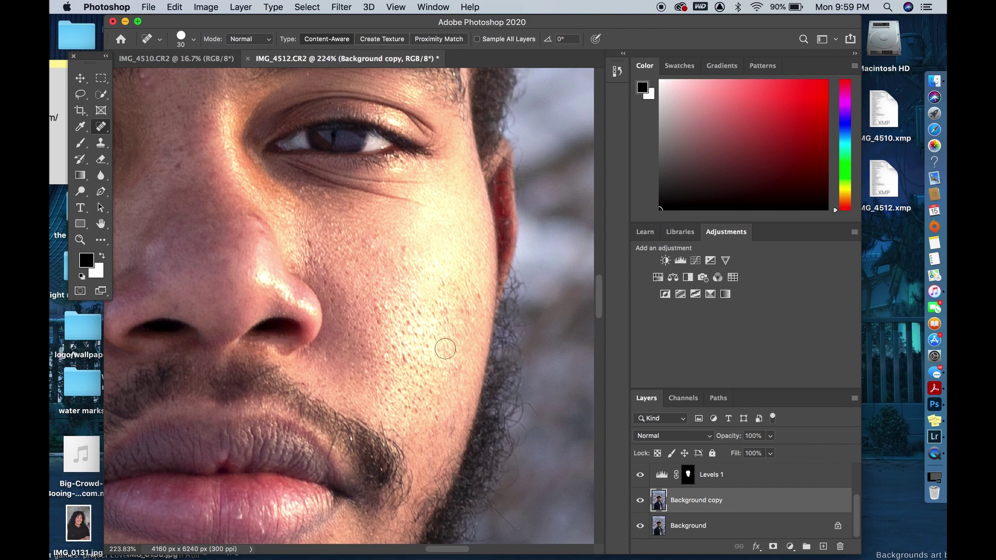
{"action": "scroll", "coordinate": [445, 354], "scroll_direction": "up", "scroll_amount": 2}
{"action": "scroll", "coordinate": [445, 353], "scroll_direction": "up", "scroll_amount": 8}
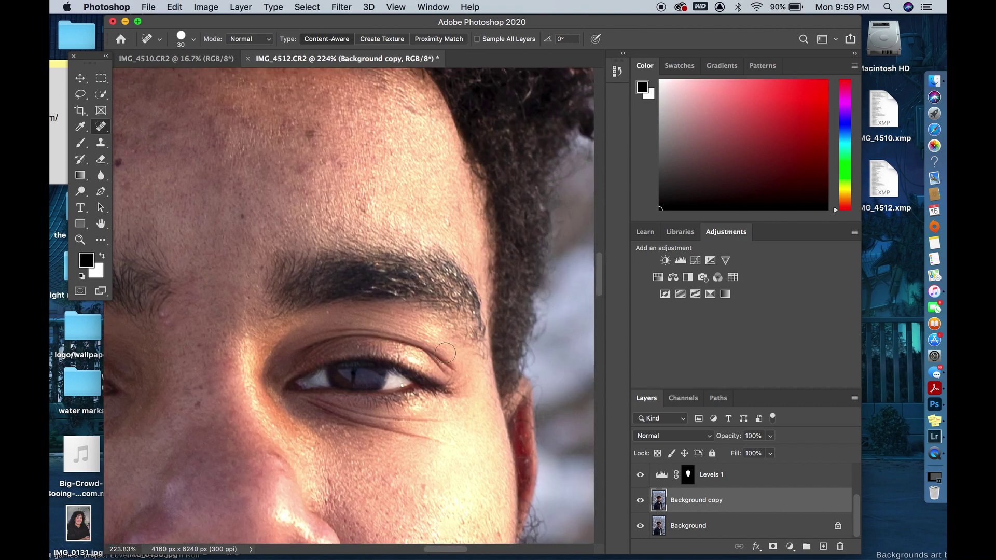
{"action": "left_click", "coordinate": [167, 354]}
{"action": "left_click", "coordinate": [163, 343]}
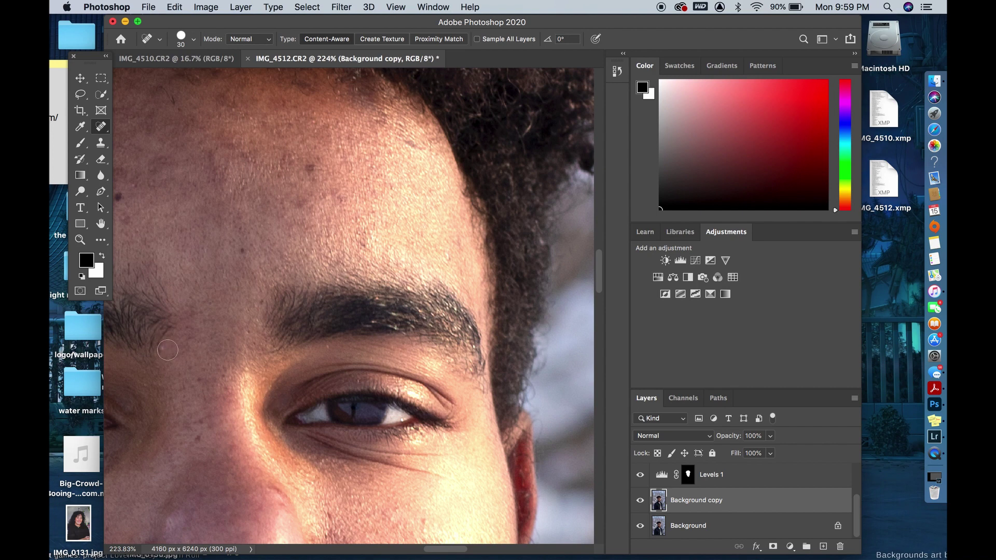
Step: Heal a spot on the forehead above the shaded eyebrow with the brush reduced to size 15
{"action": "key", "text": "bracketleft"}
{"action": "key", "text": "bracketleft"}
{"action": "key", "text": "bracketleft"}
{"action": "scroll", "coordinate": [214, 352], "scroll_direction": "down", "scroll_amount": 2}
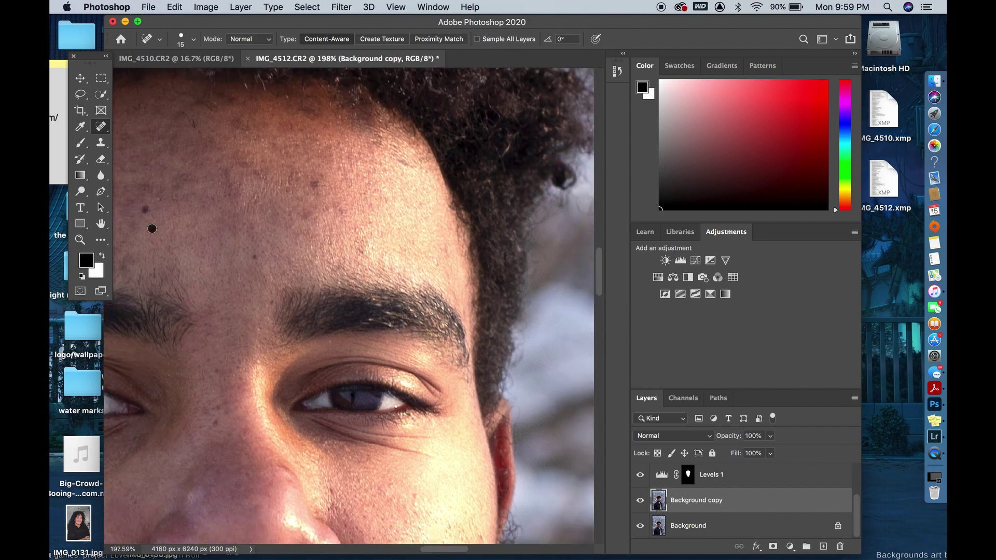
Step: Quick-select the denim jacket plus a patch of snowy background above the shoulder, and add a Levels adjustment layer from the selection
{"action": "scroll", "coordinate": [220, 277], "scroll_direction": "down", "scroll_amount": 10}
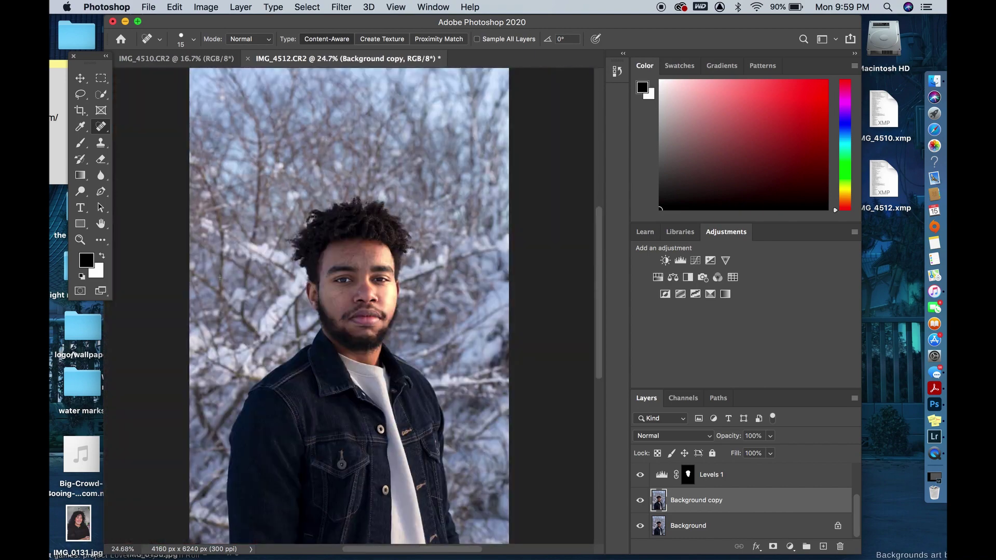
{"action": "scroll", "coordinate": [345, 307], "scroll_direction": "up", "scroll_amount": 3}
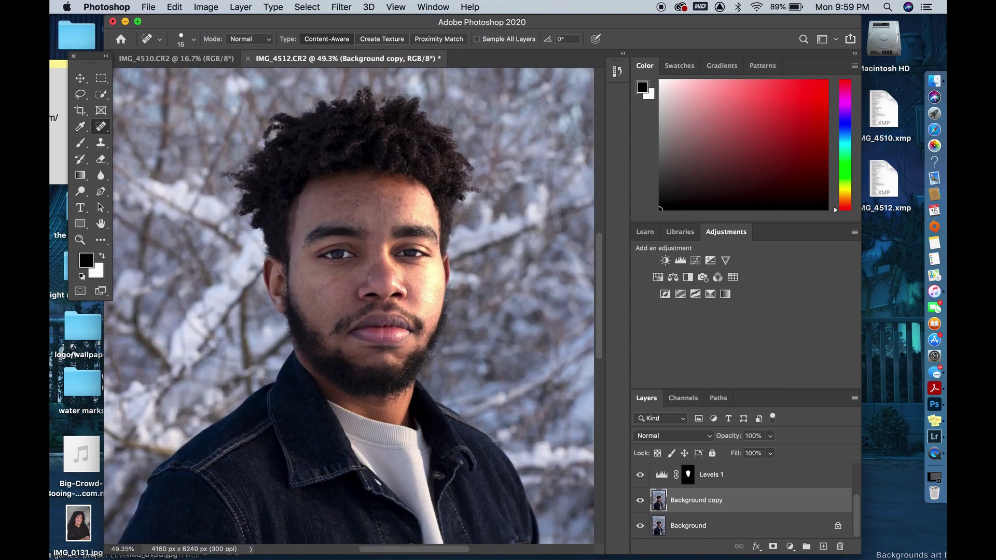
{"action": "scroll", "coordinate": [345, 307], "scroll_direction": "down", "scroll_amount": 3}
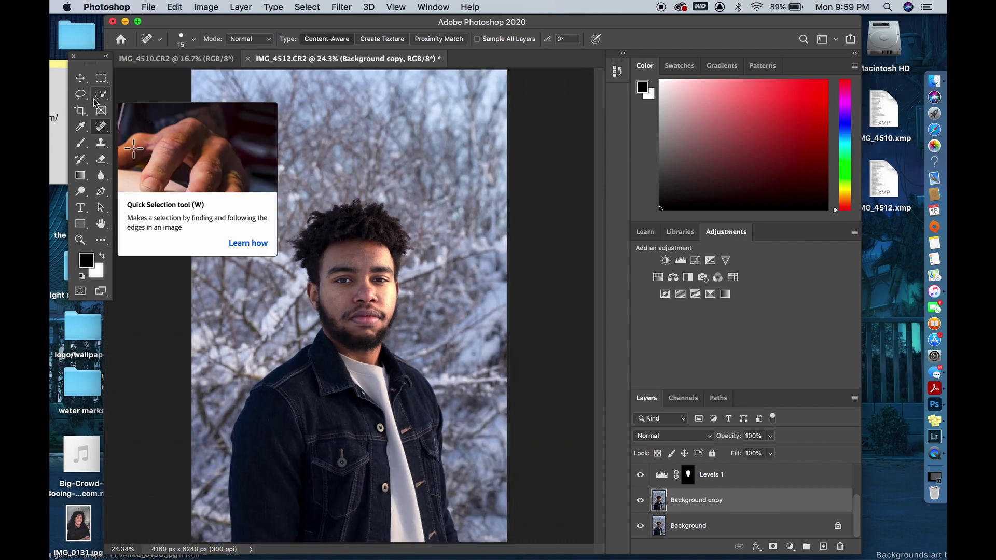
{"action": "left_click", "coordinate": [100, 103]}
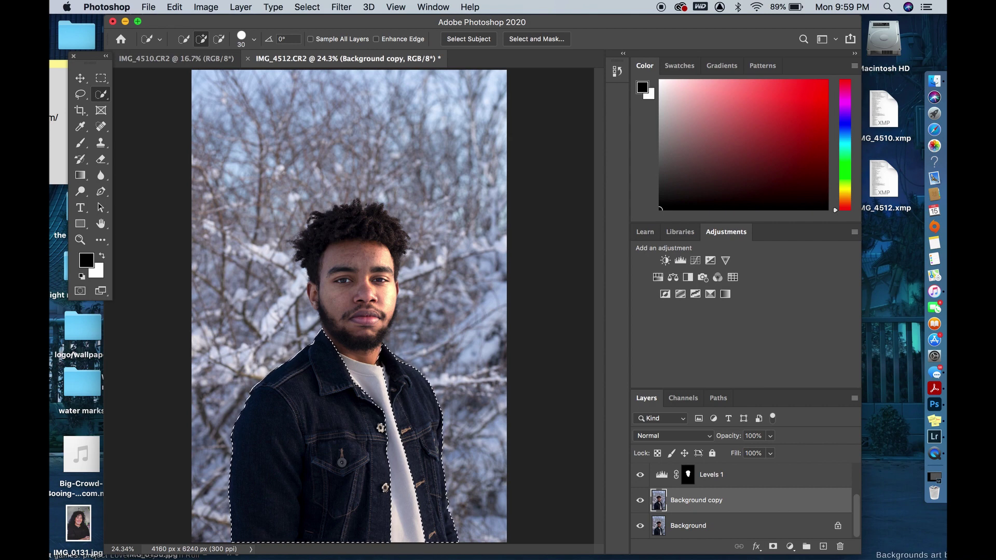
{"action": "left_click_drag", "start_coordinate": [288, 352], "coordinate": [281, 335]}
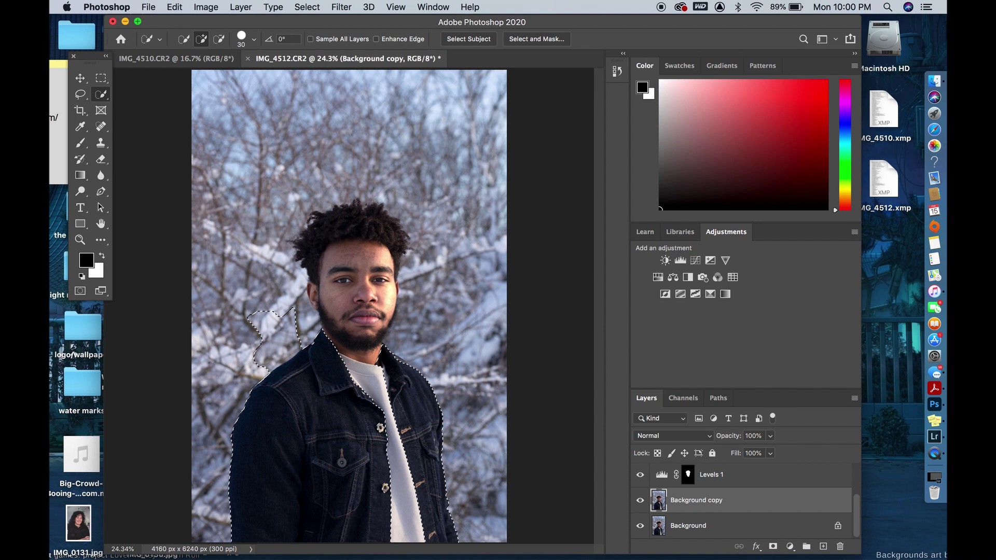
{"action": "left_click", "coordinate": [681, 261]}
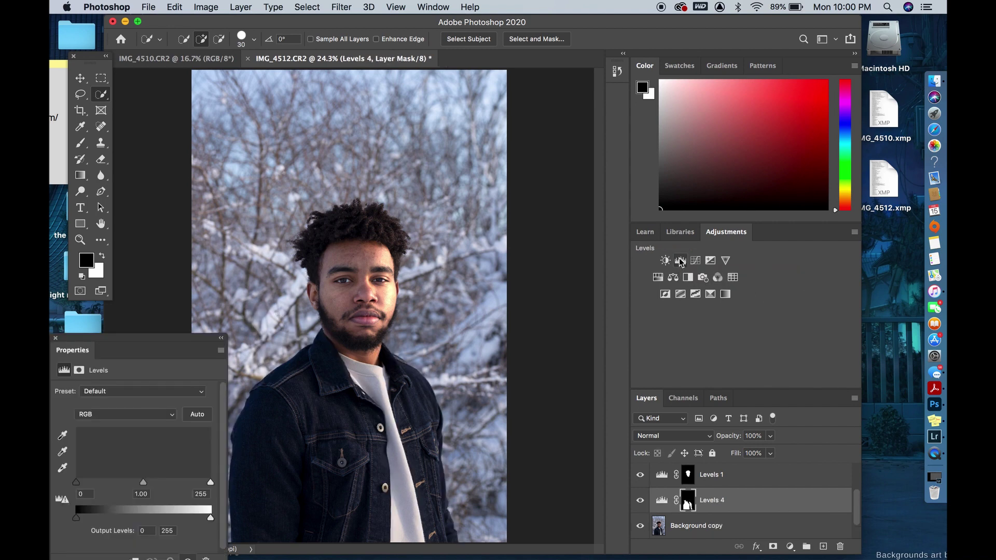
Step: Show the Levels 4 mask overlay and paint the background patch above the shoulder out of the mask with a black brush at size 400
{"action": "left_click", "coordinate": [690, 400]}
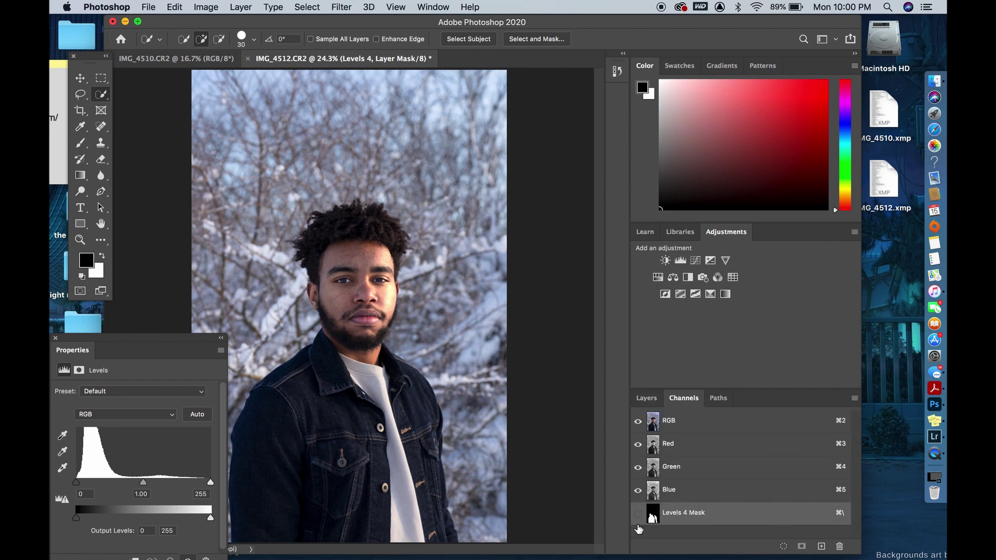
{"action": "left_click", "coordinate": [638, 515]}
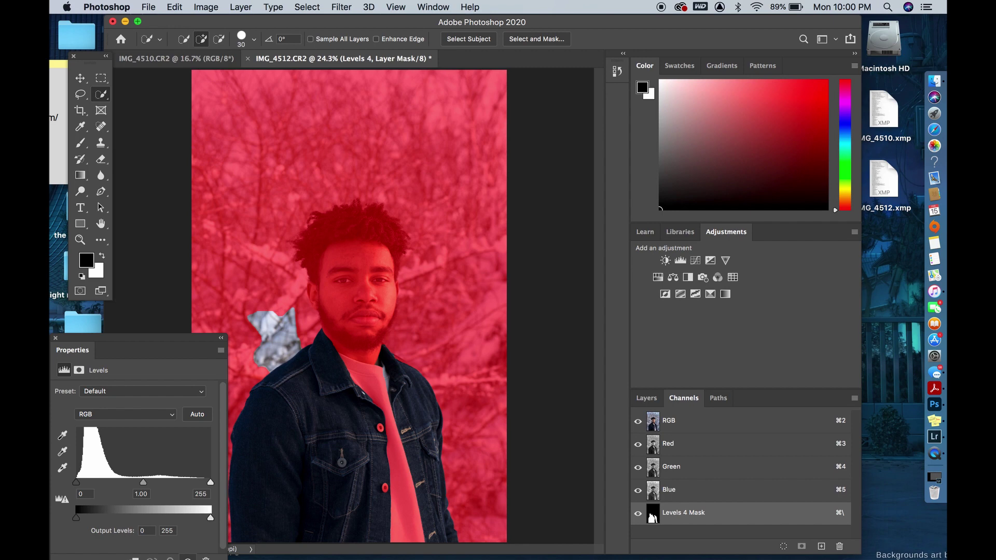
{"action": "left_click", "coordinate": [80, 143]}
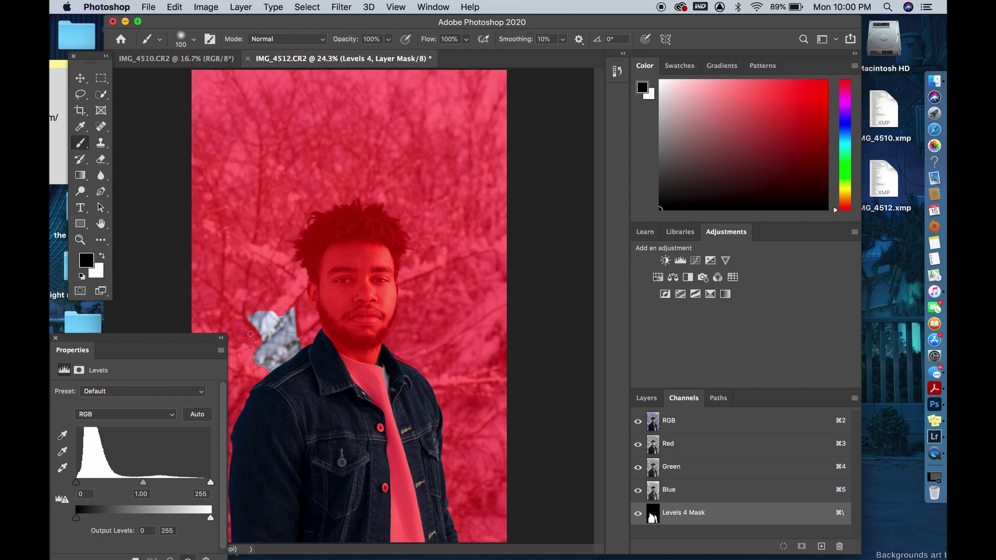
{"action": "key", "text": "bracketright"}
{"action": "key", "text": "bracketright"}
{"action": "key", "text": "bracketright"}
{"action": "key", "text": "bracketright"}
{"action": "key", "text": "bracketright"}
{"action": "mouse_move", "coordinate": [250, 334]}
{"action": "left_mouse_down"}
{"action": "mouse_move", "coordinate": [281, 313]}
{"action": "mouse_move", "coordinate": [243, 318]}
{"action": "mouse_move", "coordinate": [295, 313]}
{"action": "mouse_move", "coordinate": [255, 349]}
{"action": "mouse_move", "coordinate": [298, 336]}
{"action": "mouse_move", "coordinate": [255, 362]}
{"action": "mouse_move", "coordinate": [300, 345]}
{"action": "left_mouse_up"}
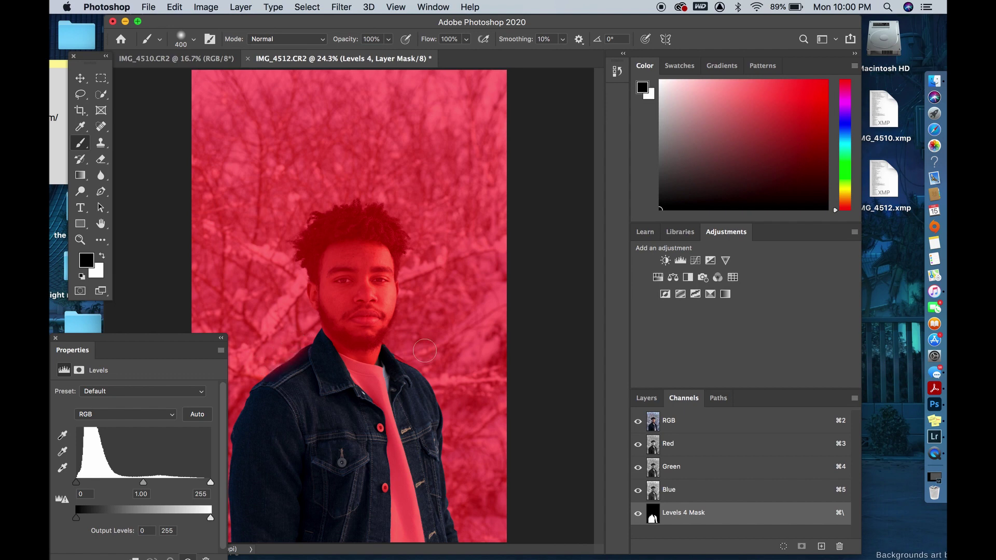
{"action": "left_click", "coordinate": [638, 513]}
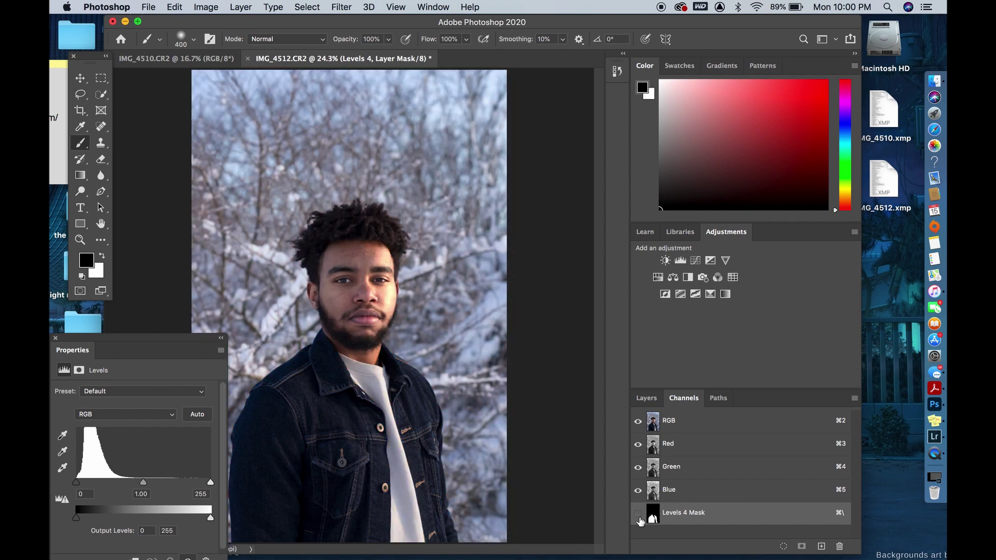
{"action": "left_click", "coordinate": [643, 398]}
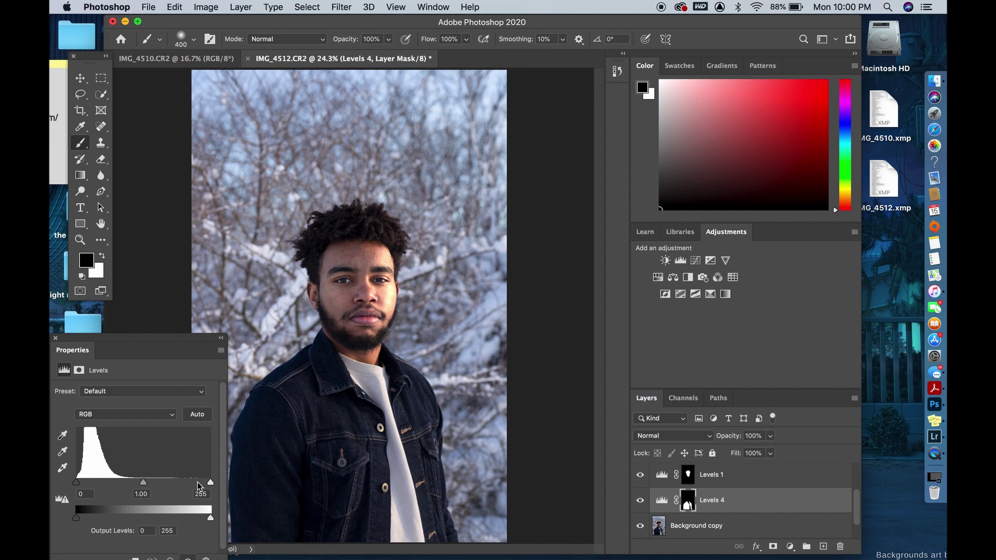
Step: Brighten the jacket with a white input level of 188 in Levels 4, and feather its mask by 49.0 px
{"action": "left_click_drag", "start_coordinate": [211, 486], "coordinate": [175, 483]}
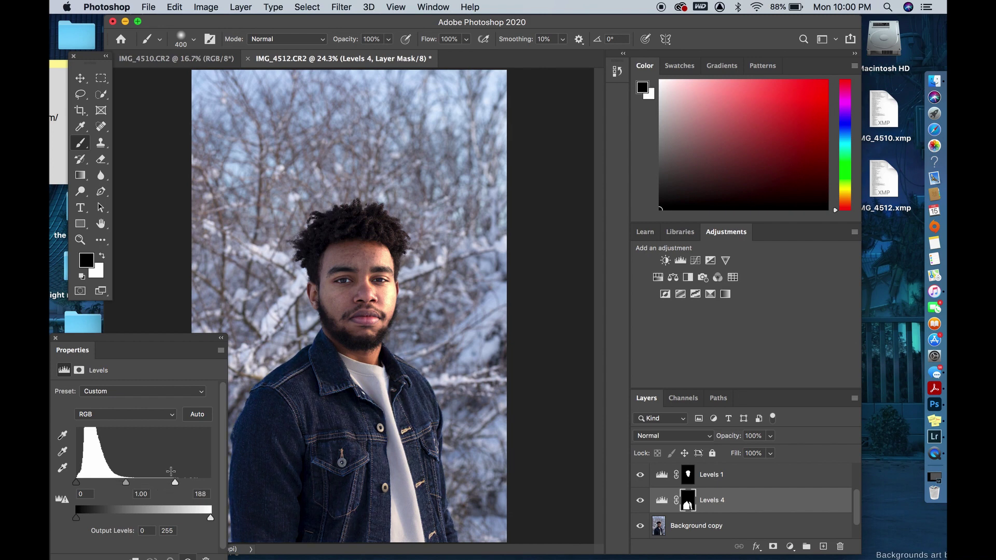
{"action": "left_click", "coordinate": [75, 372]}
{"action": "left_click", "coordinate": [141, 473]}
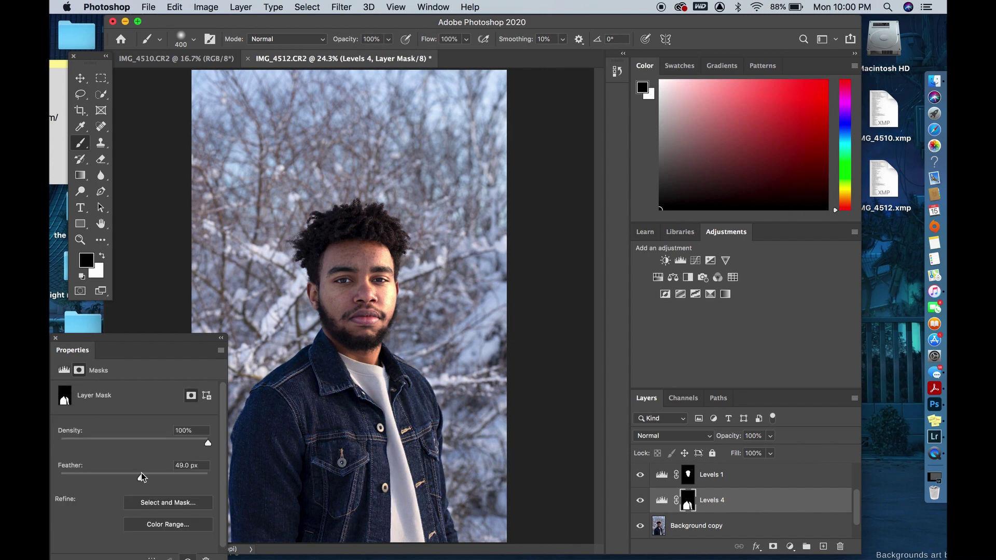
Step: Quick-select the whole snowy background around the man, including the area beside the jacket sleeve
{"action": "left_click", "coordinate": [103, 96]}
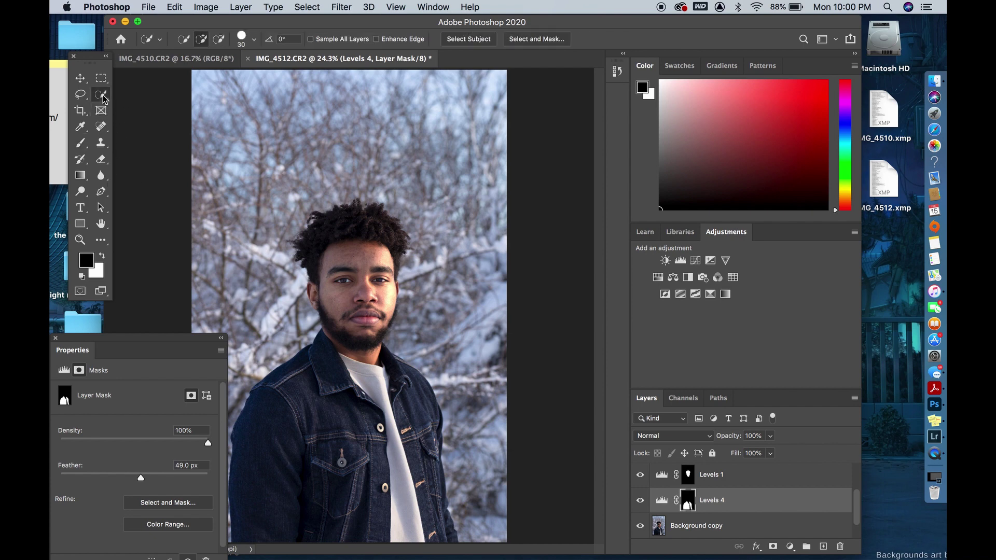
{"action": "mouse_move", "coordinate": [502, 540]}
{"action": "left_mouse_down"}
{"action": "mouse_move", "coordinate": [446, 410]}
{"action": "mouse_move", "coordinate": [480, 376]}
{"action": "mouse_move", "coordinate": [493, 340]}
{"action": "mouse_move", "coordinate": [485, 345]}
{"action": "mouse_move", "coordinate": [430, 238]}
{"action": "mouse_move", "coordinate": [395, 197]}
{"action": "mouse_move", "coordinate": [387, 130]}
{"action": "mouse_move", "coordinate": [400, 249]}
{"action": "mouse_move", "coordinate": [312, 88]}
{"action": "mouse_move", "coordinate": [242, 146]}
{"action": "mouse_move", "coordinate": [218, 129]}
{"action": "mouse_move", "coordinate": [234, 293]}
{"action": "mouse_move", "coordinate": [218, 286]}
{"action": "mouse_move", "coordinate": [262, 371]}
{"action": "mouse_move", "coordinate": [244, 366]}
{"action": "left_mouse_up"}
{"action": "left_click_drag", "start_coordinate": [189, 339], "coordinate": [75, 332]}
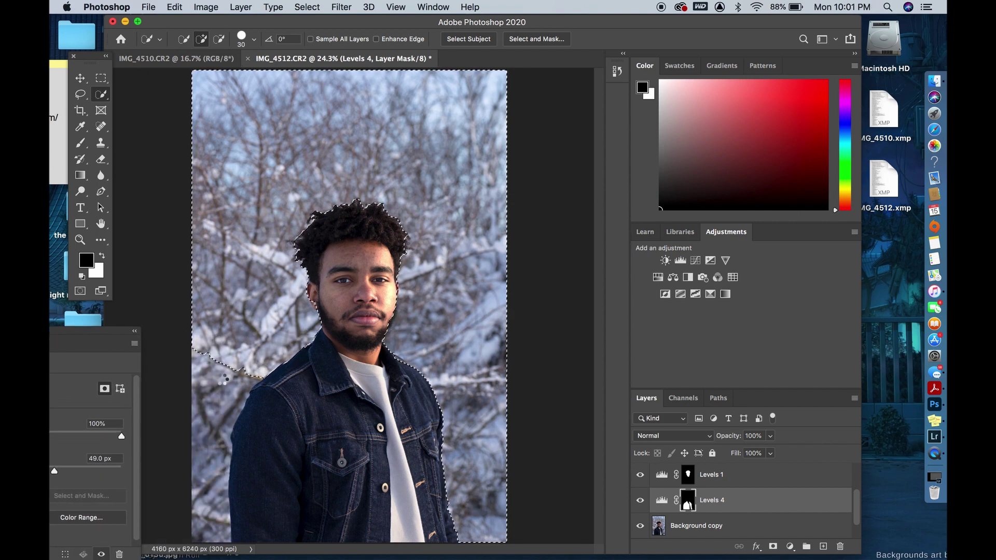
{"action": "left_click_drag", "start_coordinate": [237, 369], "coordinate": [193, 511]}
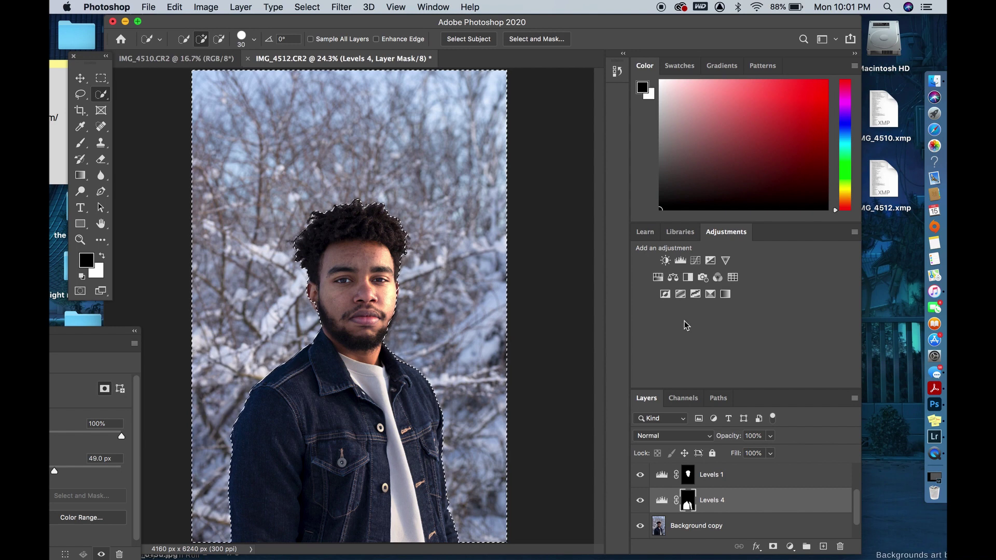
Step: Darken the selected background with a Levels adjustment layer at a black input level of 30, and feather its mask by 27.7 px
{"action": "left_click", "coordinate": [680, 260]}
{"action": "left_click_drag", "start_coordinate": [80, 340], "coordinate": [257, 312]}
{"action": "left_click_drag", "start_coordinate": [168, 447], "coordinate": [184, 452]}
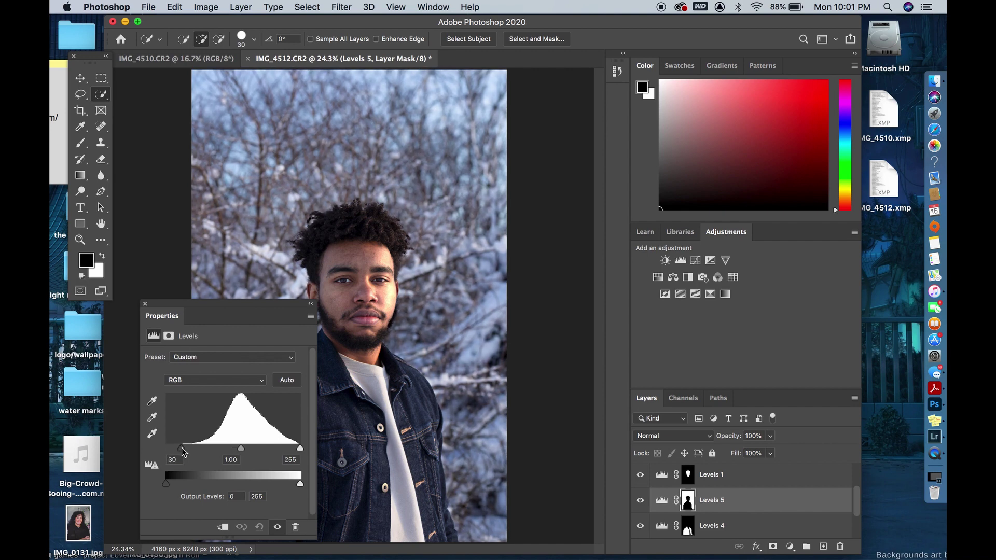
{"action": "left_click", "coordinate": [168, 336]}
{"action": "left_click", "coordinate": [217, 439]}
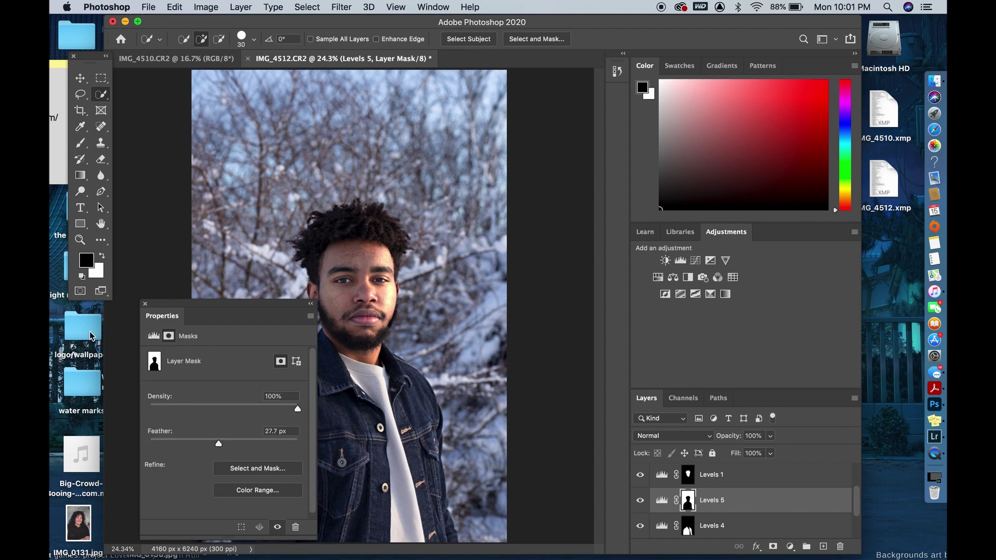
{"action": "left_click_drag", "start_coordinate": [266, 304], "coordinate": [158, 344]}
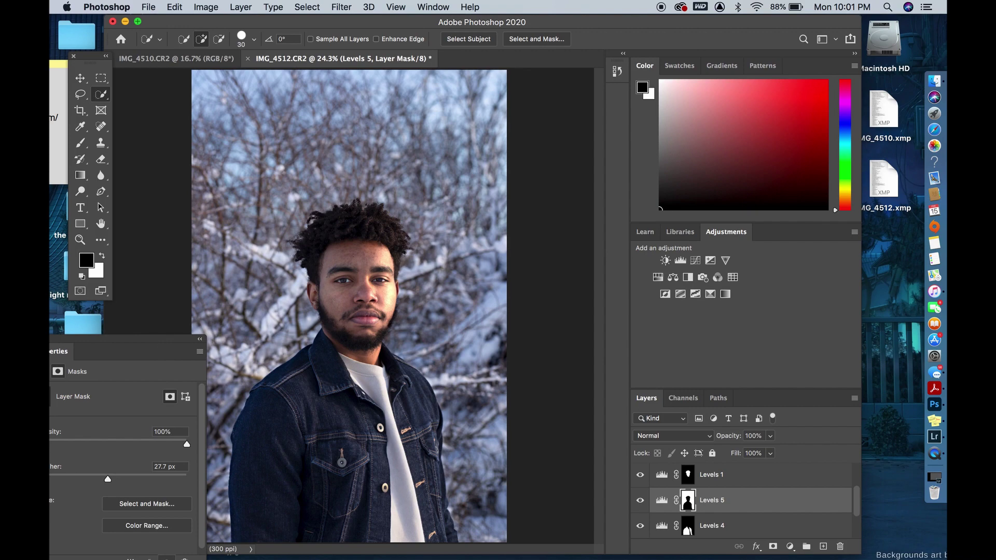
Step: Examine the retouched face close up and the overall effect of the Levels adjustments on the portrait
{"action": "scroll", "coordinate": [356, 279], "scroll_direction": "up", "scroll_amount": 5}
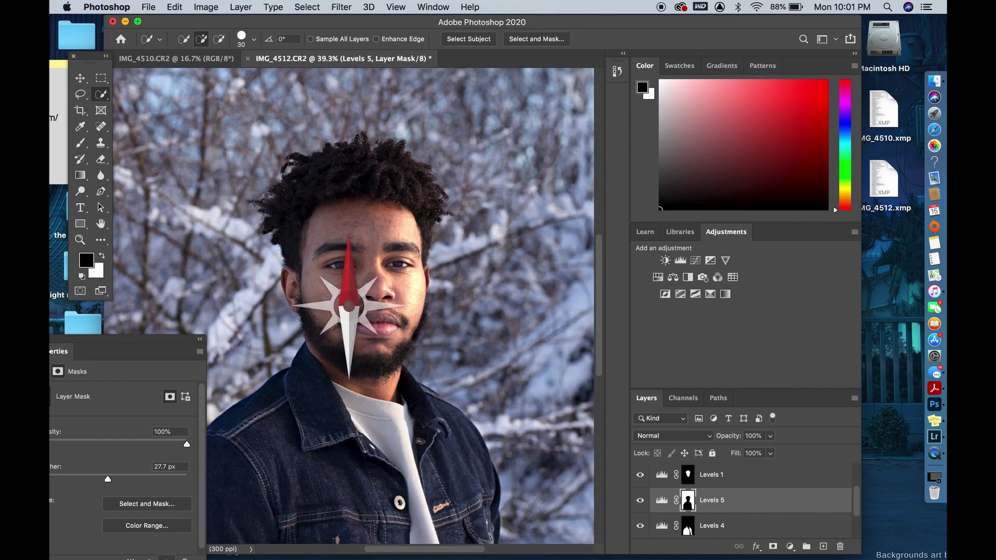
{"action": "scroll", "coordinate": [354, 338], "scroll_direction": "up", "scroll_amount": 8}
{"action": "scroll", "coordinate": [354, 339], "scroll_direction": "up", "scroll_amount": 1}
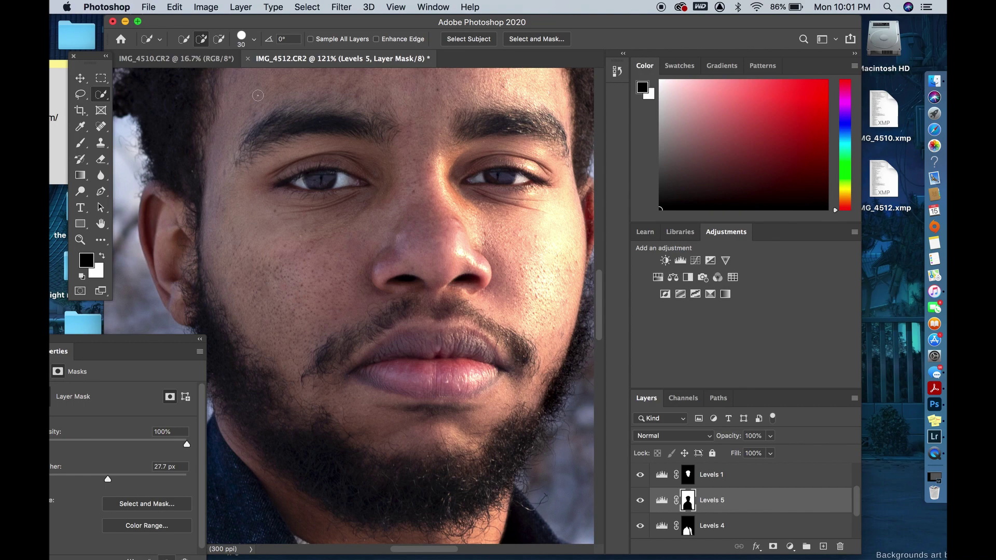
{"action": "scroll", "coordinate": [258, 95], "scroll_direction": "down", "scroll_amount": 5}
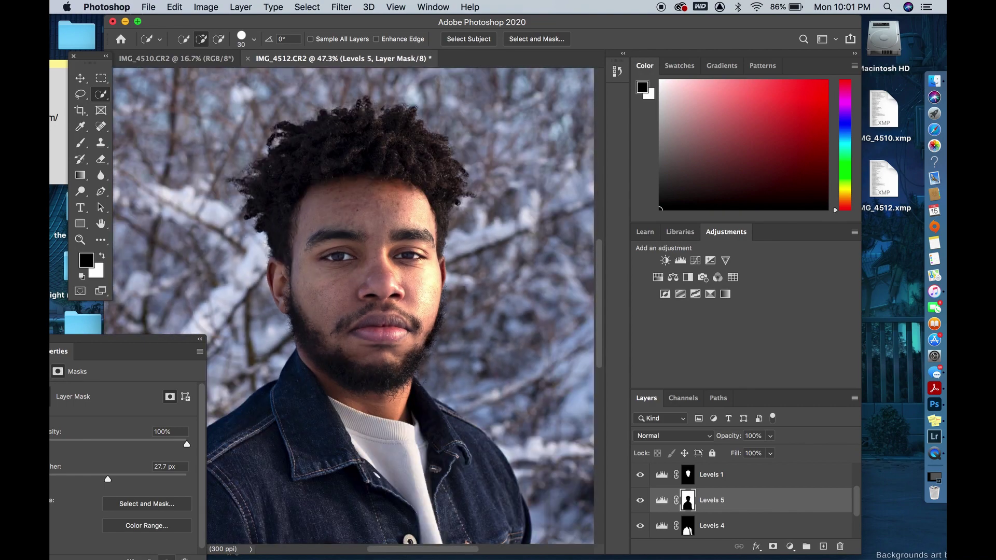
{"action": "scroll", "coordinate": [352, 303], "scroll_direction": "down", "scroll_amount": 1}
{"action": "scroll", "coordinate": [350, 308], "scroll_direction": "down", "scroll_amount": 1}
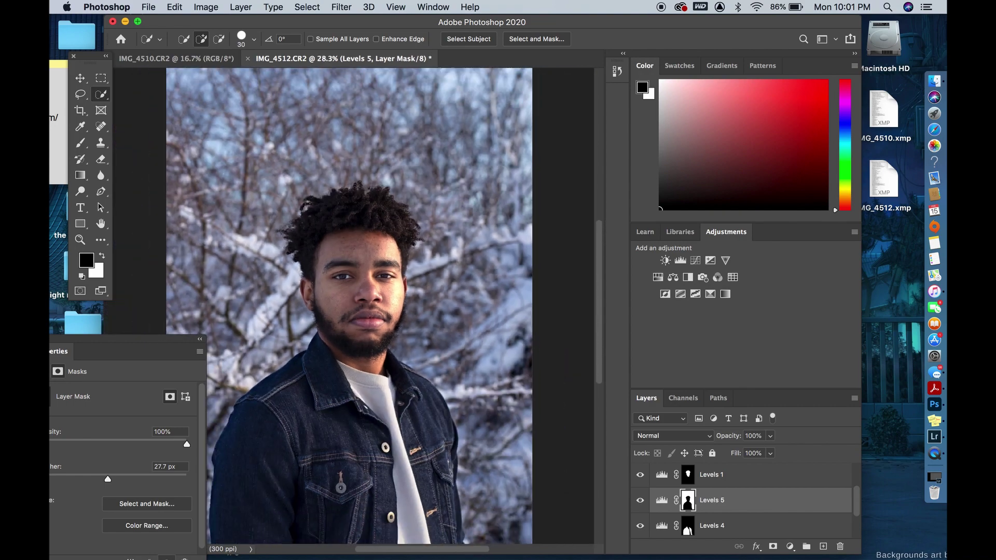
Step: Save the portrait on the computer's Desktop as IMG_4512.jpg in JPEG format at quality 8, and close IMG_4512.CR2 without saving changes
{"action": "key", "text": "super+s"}
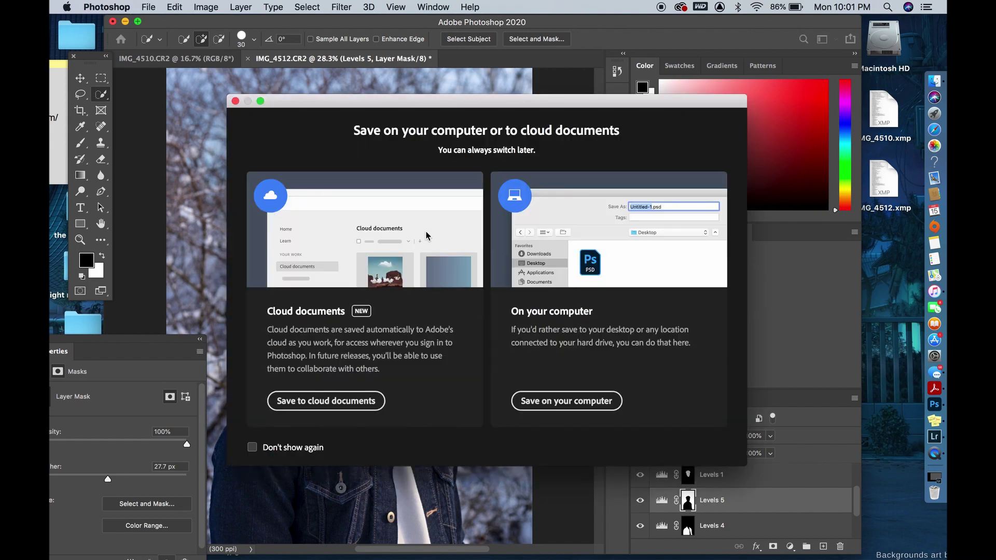
{"action": "left_click", "coordinate": [557, 401]}
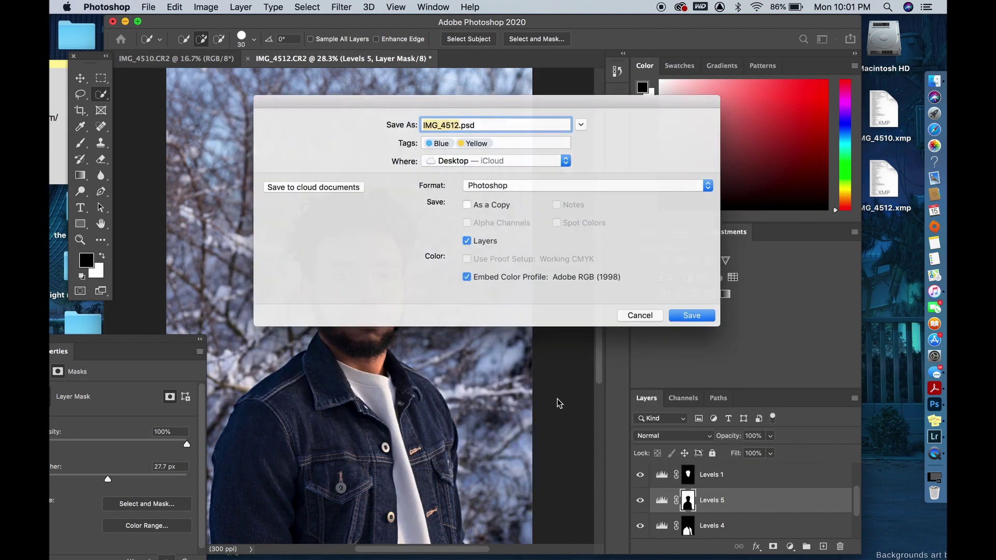
{"action": "left_click", "coordinate": [471, 186]}
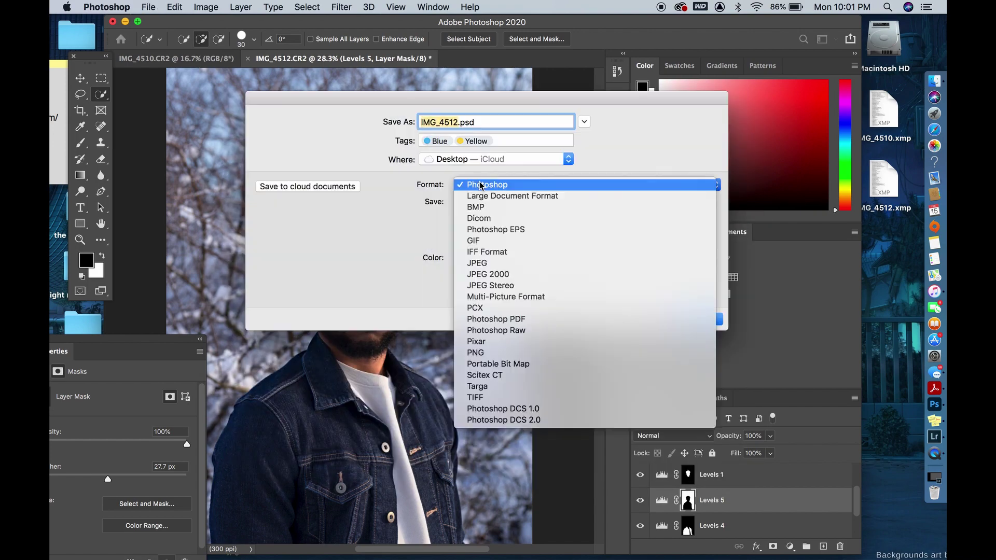
{"action": "left_click", "coordinate": [477, 210]}
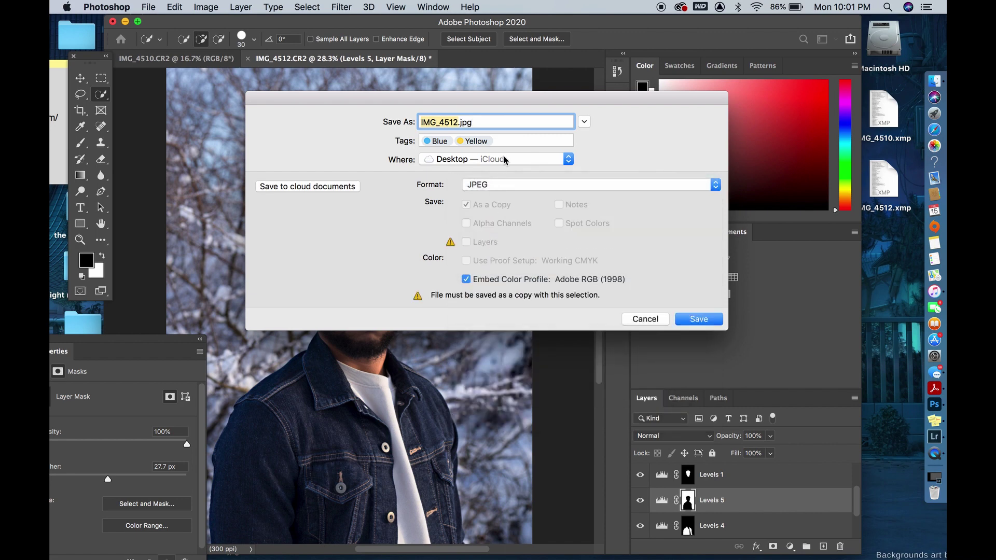
{"action": "left_click", "coordinate": [502, 160]}
{"action": "left_click", "coordinate": [502, 160]}
{"action": "left_click", "coordinate": [696, 319]}
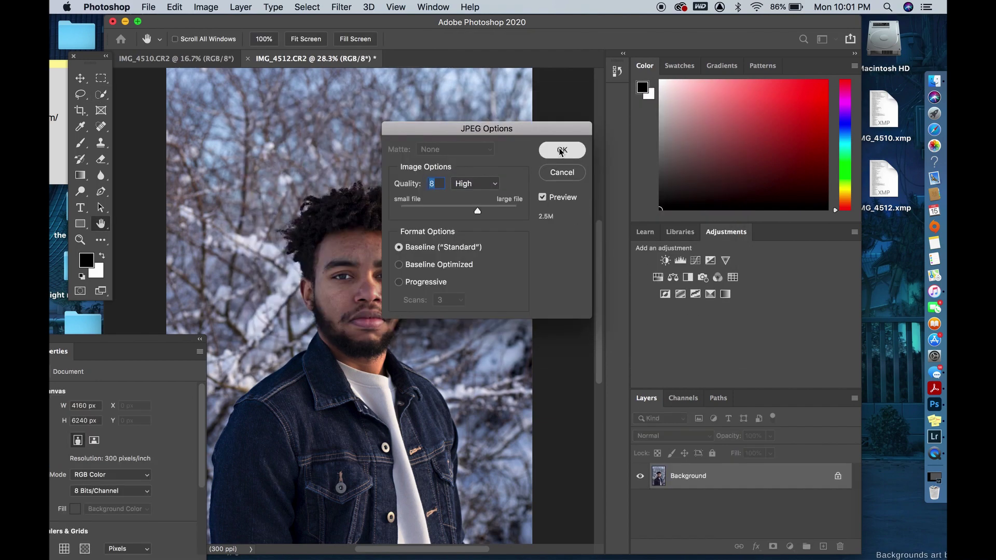
{"action": "left_click", "coordinate": [561, 150]}
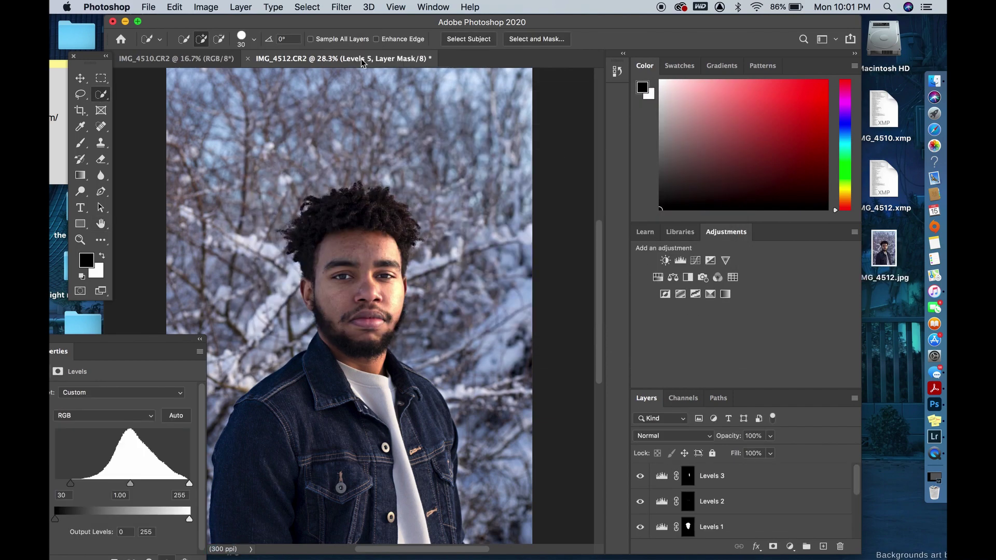
{"action": "left_click", "coordinate": [247, 58]}
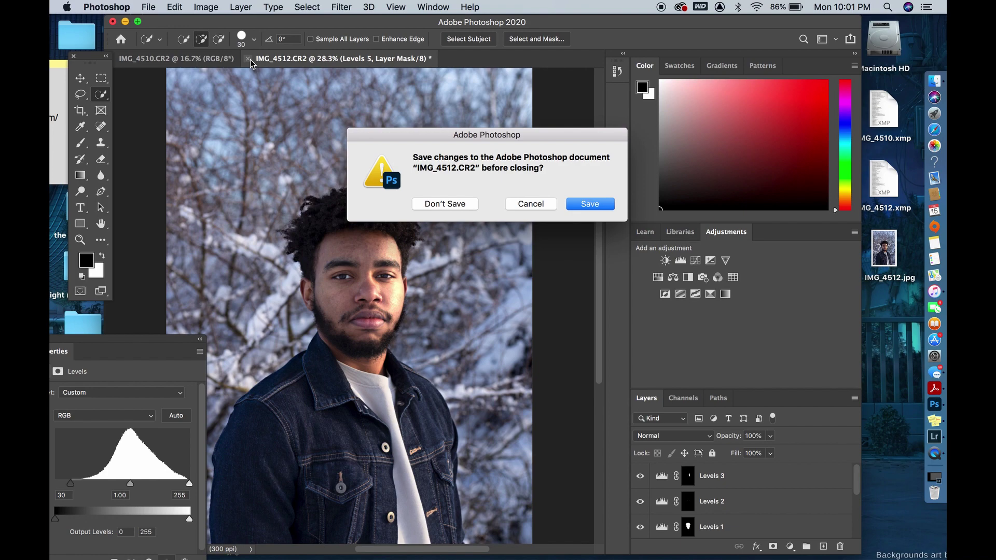
{"action": "left_click", "coordinate": [465, 205]}
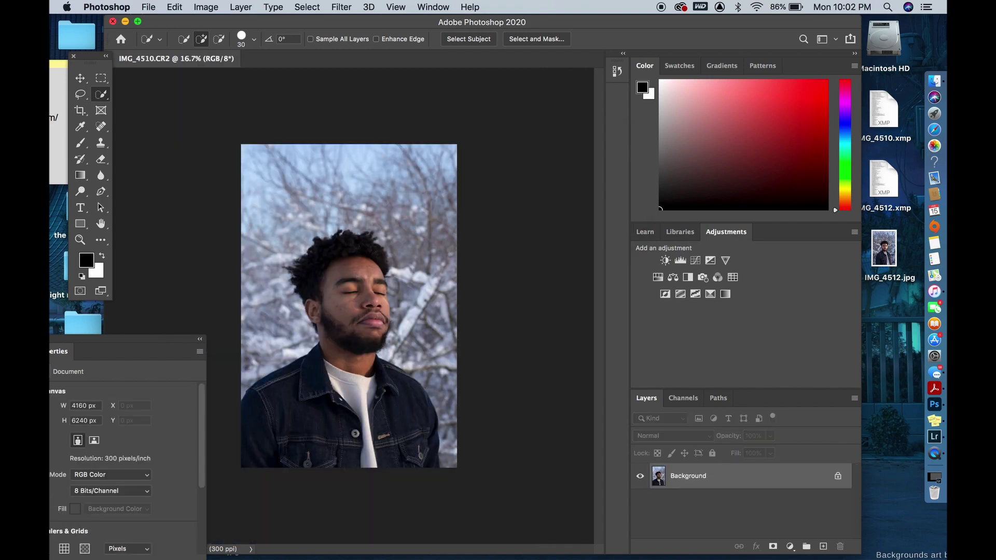
{"action": "scroll", "coordinate": [443, 212], "scroll_direction": "up", "scroll_amount": 2}
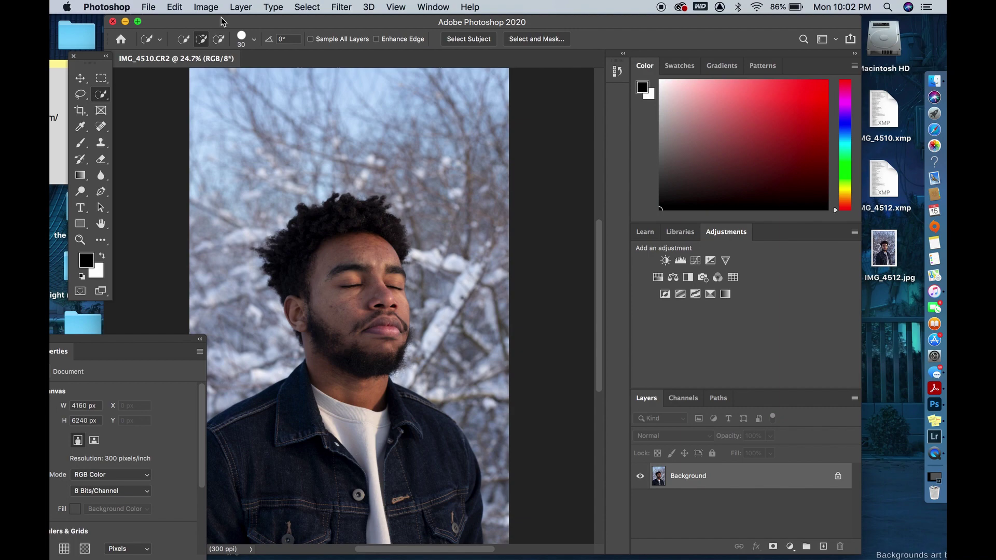
{"action": "mouse_move", "coordinate": [135, 342]}
{"action": "left_mouse_down"}
{"action": "mouse_move", "coordinate": [105, 332]}
{"action": "mouse_move", "coordinate": [117, 335]}
{"action": "left_mouse_up"}
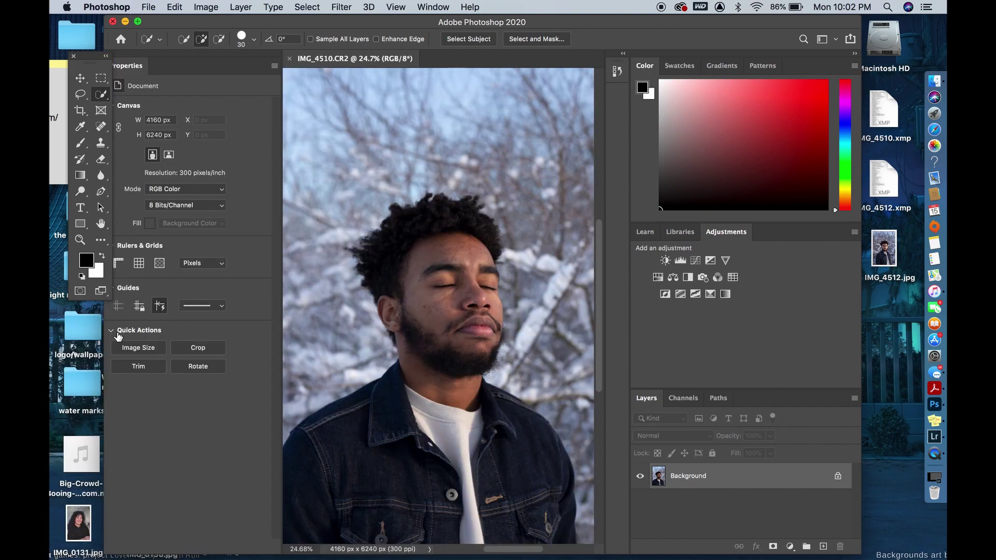
{"action": "left_click_drag", "start_coordinate": [247, 67], "coordinate": [176, 373]}
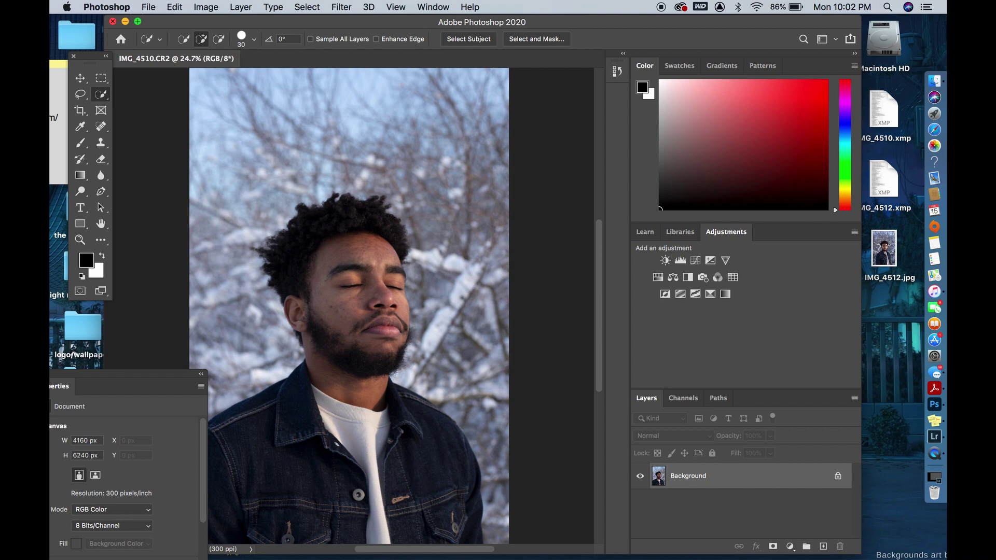
Step: Brighten the quick-selected head with a Levels adjustment layer at a white input level of 208, and feather its mask by 31.1 px
{"action": "scroll", "coordinate": [351, 306], "scroll_direction": "up", "scroll_amount": 2}
{"action": "left_click_drag", "start_coordinate": [301, 204], "coordinate": [349, 341]}
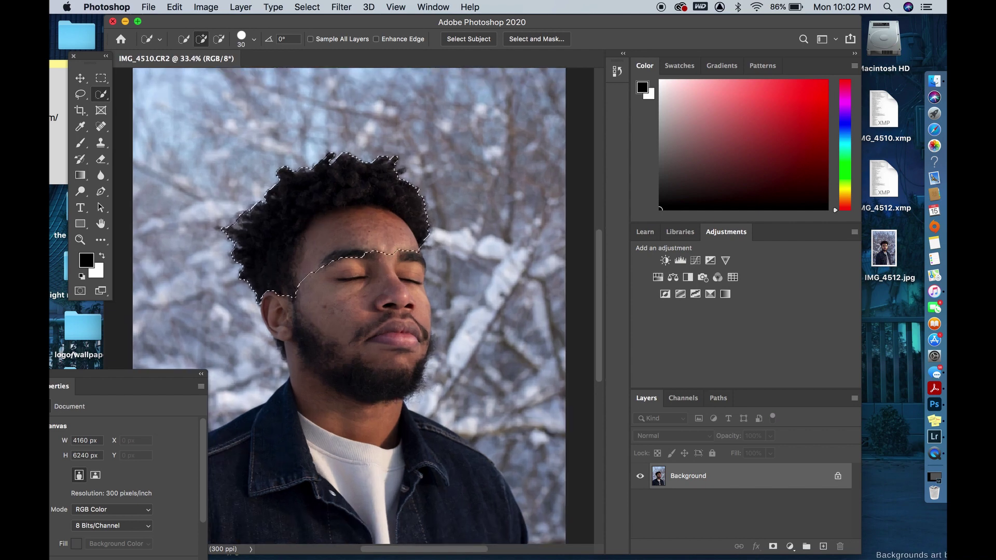
{"action": "left_click", "coordinate": [681, 261]}
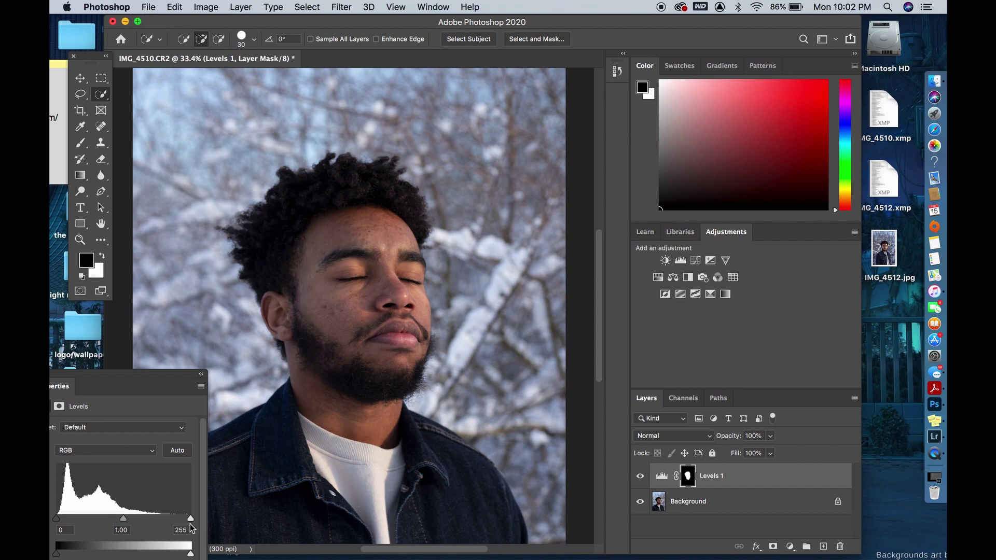
{"action": "left_click_drag", "start_coordinate": [191, 519], "coordinate": [166, 518]}
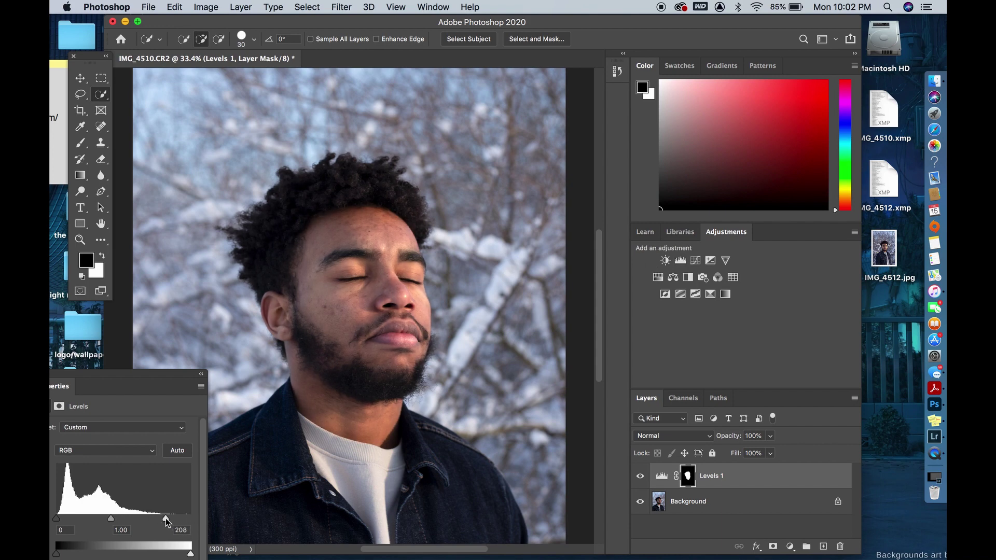
{"action": "left_click", "coordinate": [60, 409]}
{"action": "left_click_drag", "start_coordinate": [114, 514], "coordinate": [112, 515]}
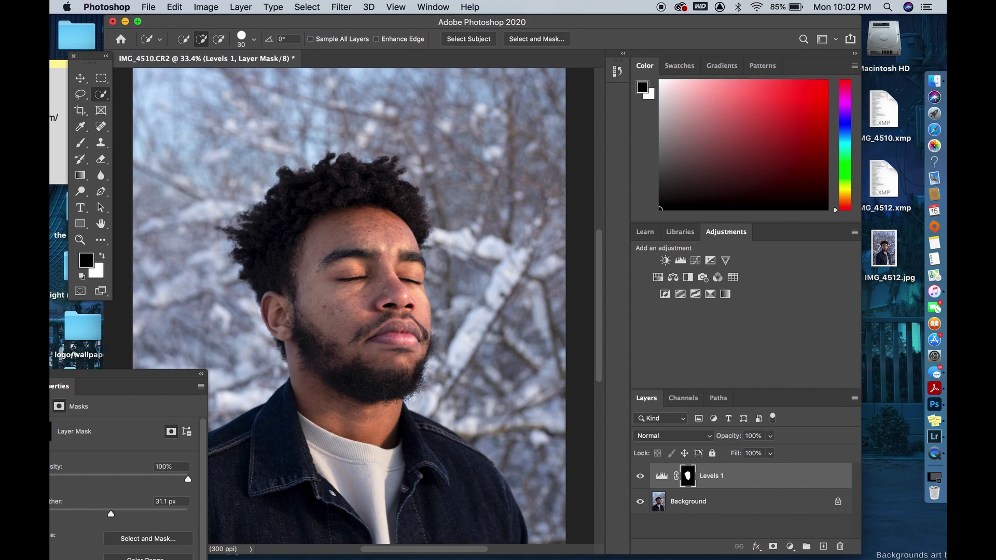
Step: Heal the blemishes on the cheeks, forehead and beard area of the Background layer with a Spot Healing Brush at size 60
{"action": "scroll", "coordinate": [351, 305], "scroll_direction": "up", "scroll_amount": 5}
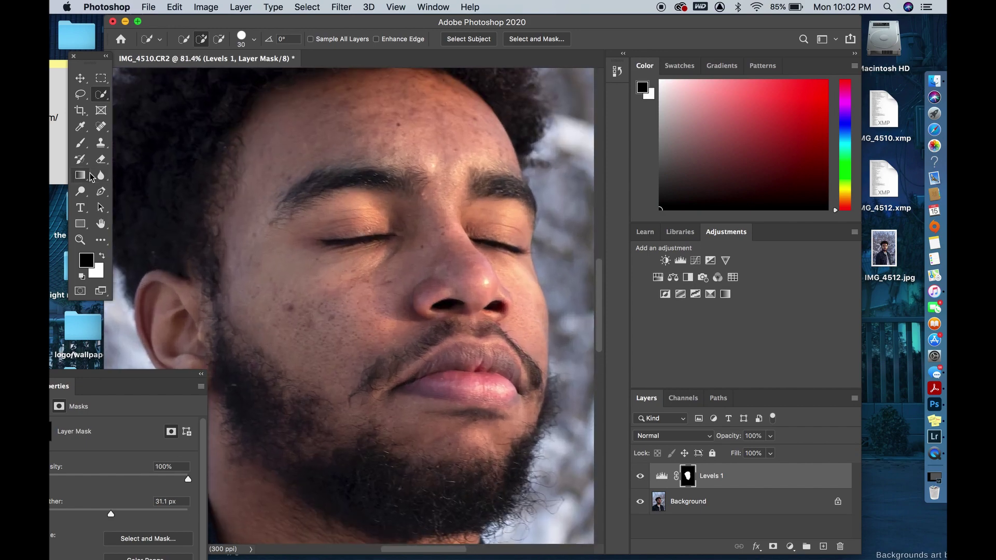
{"action": "left_click", "coordinate": [100, 127]}
{"action": "left_click", "coordinate": [716, 514]}
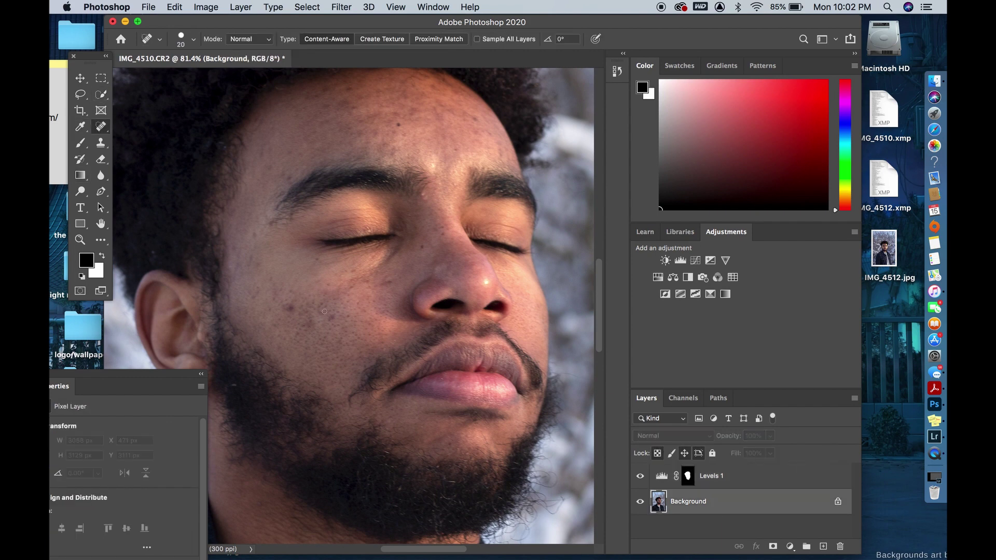
{"action": "key", "text": "bracketright"}
{"action": "key", "text": "bracketright"}
{"action": "key", "text": "bracketright"}
{"action": "left_click", "coordinate": [293, 306]}
{"action": "left_click", "coordinate": [283, 305]}
{"action": "left_click", "coordinate": [332, 318]}
{"action": "left_click", "coordinate": [388, 284]}
{"action": "left_click", "coordinate": [253, 235]}
{"action": "left_click", "coordinate": [397, 123]}
{"action": "left_click", "coordinate": [287, 178]}
{"action": "left_click", "coordinate": [454, 444]}
Step: Brighten the quick-selected jacket and shirt with a Levels adjustment layer at a white input level of 198, and feather its mask by 23.2 px
{"action": "key", "text": "super+0"}
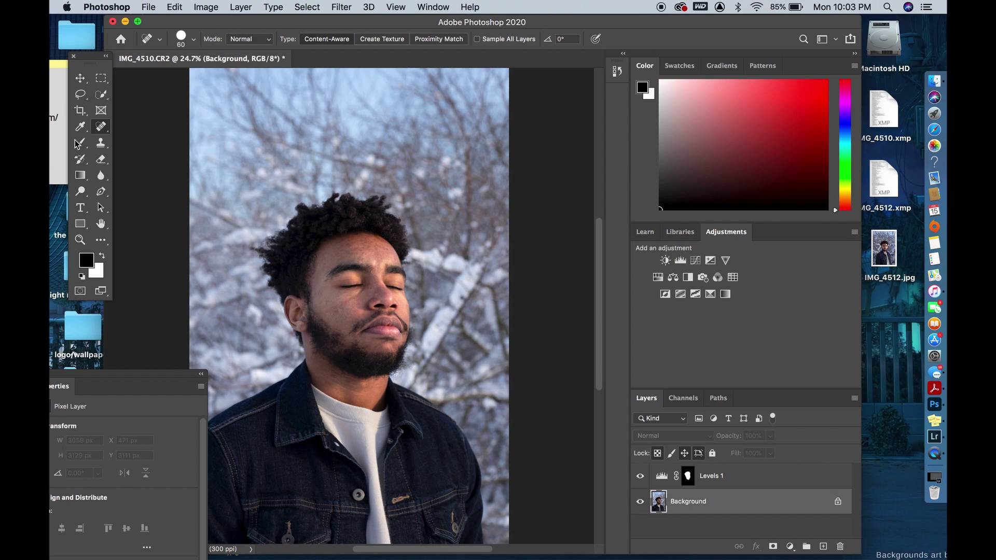
{"action": "left_click", "coordinate": [102, 96]}
{"action": "mouse_move", "coordinate": [251, 444]}
{"action": "left_mouse_down"}
{"action": "mouse_move", "coordinate": [366, 483]}
{"action": "mouse_move", "coordinate": [402, 519]}
{"action": "mouse_move", "coordinate": [436, 484]}
{"action": "left_mouse_up"}
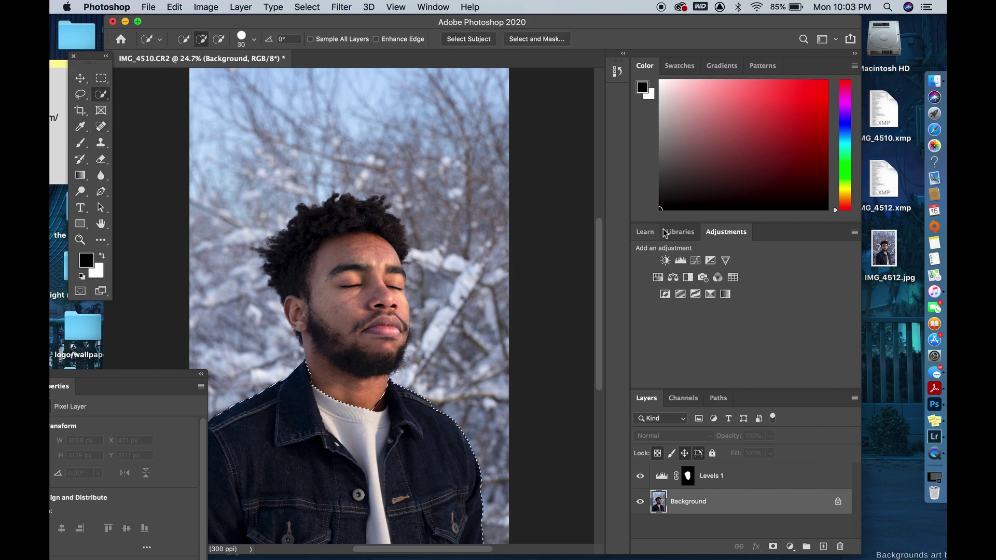
{"action": "left_click", "coordinate": [681, 261]}
{"action": "left_click_drag", "start_coordinate": [191, 518], "coordinate": [159, 518]}
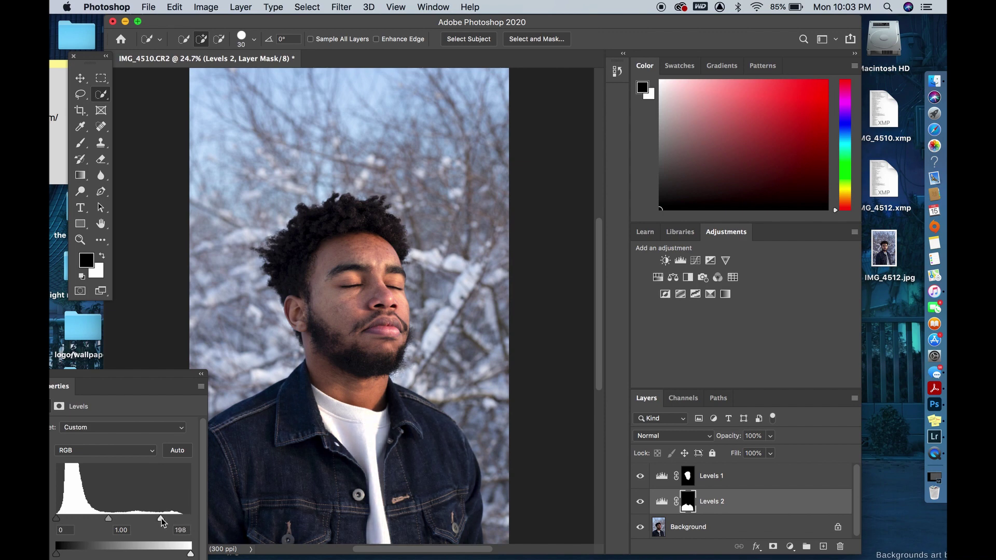
{"action": "left_click", "coordinate": [59, 406]}
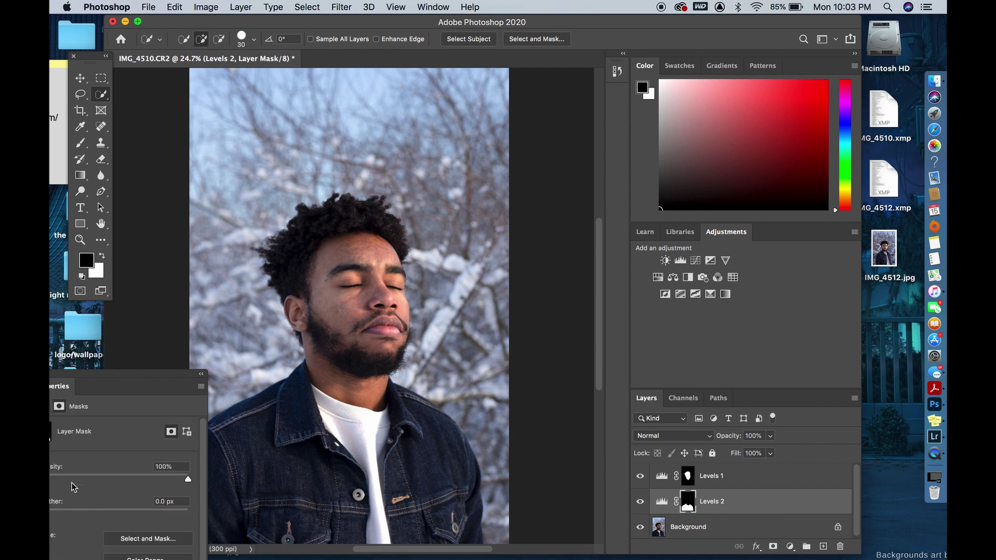
{"action": "left_click", "coordinate": [107, 509]}
Step: Quick-select the snowy background around the man and darken it with a Levels adjustment layer at a black input level of 54
{"action": "mouse_move", "coordinate": [497, 531]}
{"action": "left_mouse_down"}
{"action": "mouse_move", "coordinate": [456, 244]}
{"action": "mouse_move", "coordinate": [417, 194]}
{"action": "mouse_move", "coordinate": [363, 172]}
{"action": "mouse_move", "coordinate": [332, 129]}
{"action": "mouse_move", "coordinate": [216, 167]}
{"action": "mouse_move", "coordinate": [228, 363]}
{"action": "left_mouse_up"}
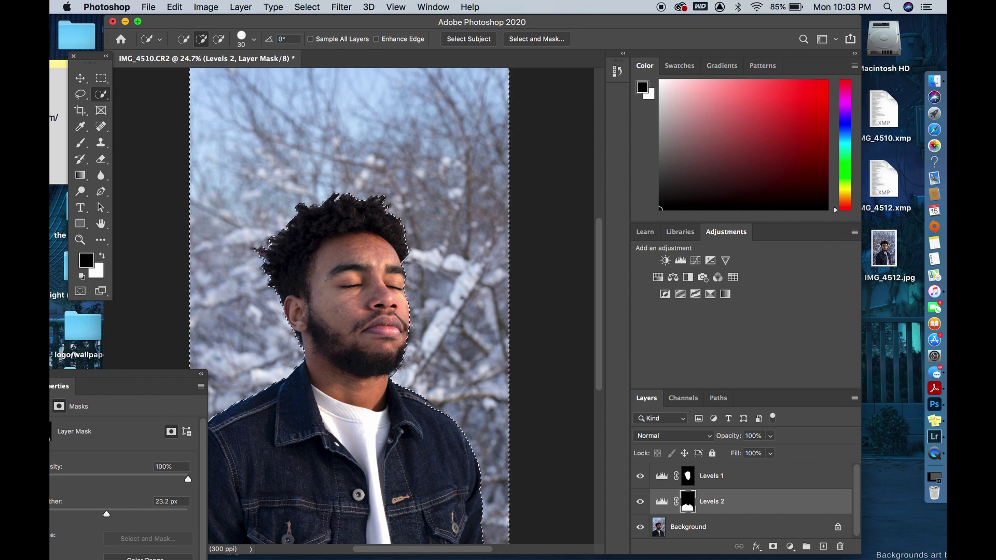
{"action": "left_click", "coordinate": [681, 261]}
{"action": "left_click_drag", "start_coordinate": [57, 519], "coordinate": [80, 523]}
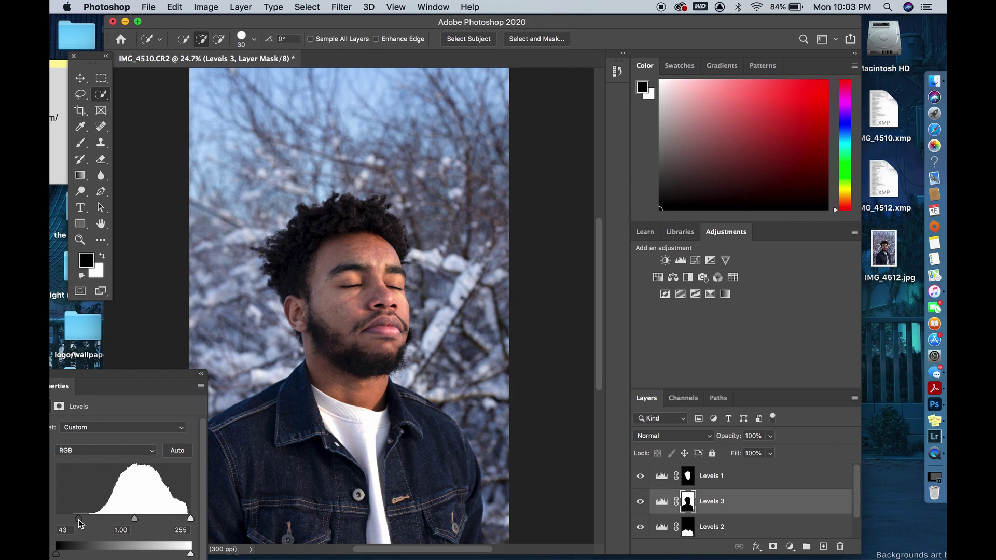
{"action": "left_click_drag", "start_coordinate": [80, 522], "coordinate": [87, 524]}
Step: Feather the background Levels layer's mask by 12.0 px and close the floating properties
{"action": "left_click_drag", "start_coordinate": [112, 376], "coordinate": [144, 323]}
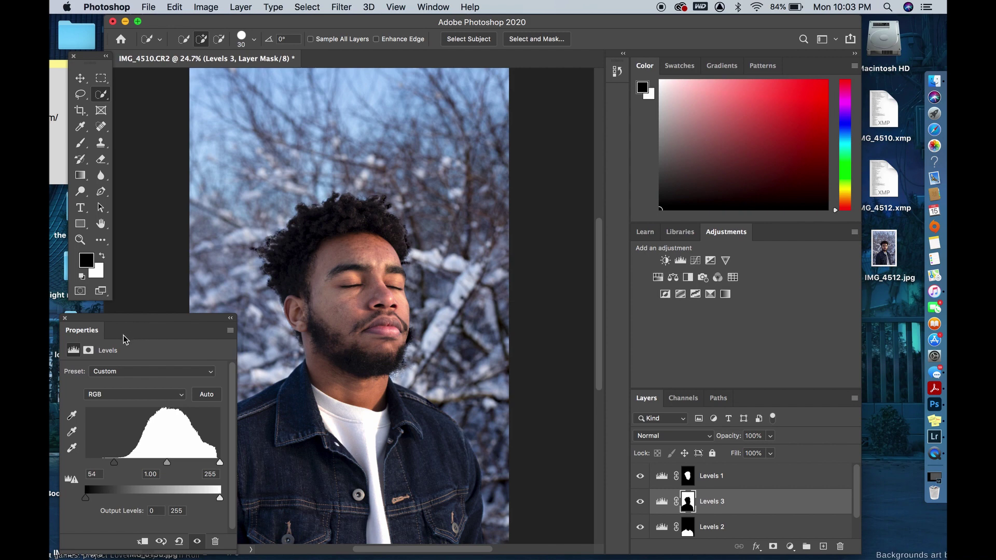
{"action": "left_click", "coordinate": [88, 350]}
{"action": "left_click", "coordinate": [130, 458]}
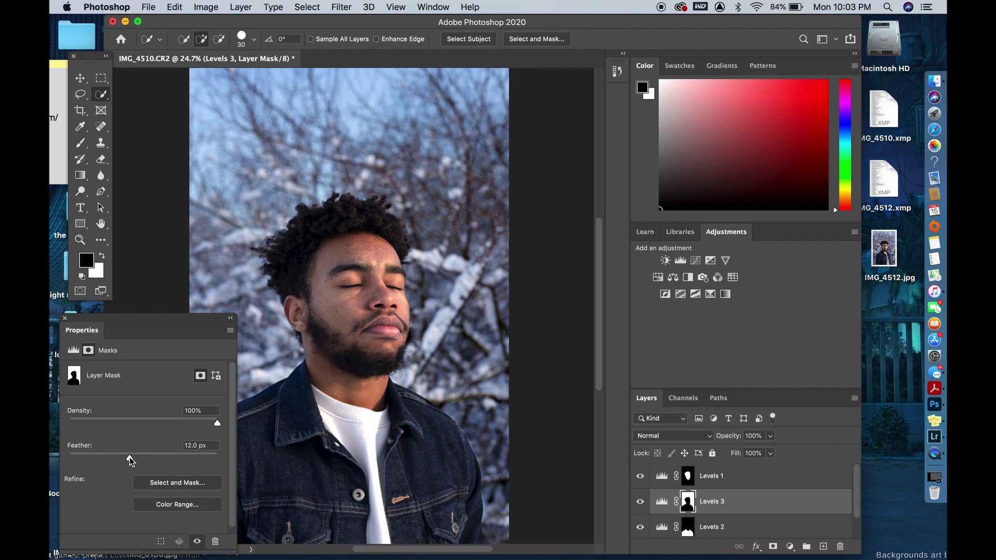
{"action": "left_click_drag", "start_coordinate": [153, 320], "coordinate": [150, 318]}
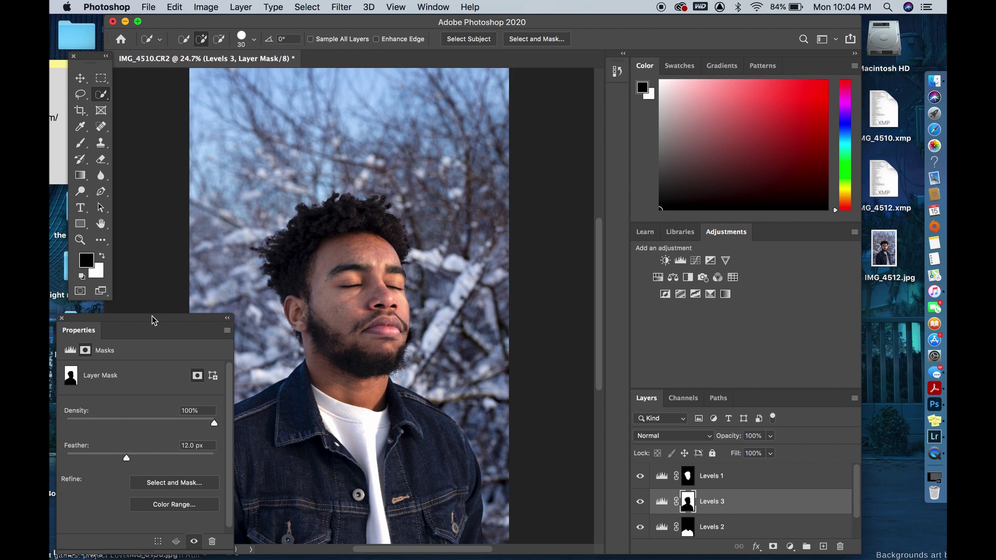
{"action": "left_click", "coordinate": [61, 319]}
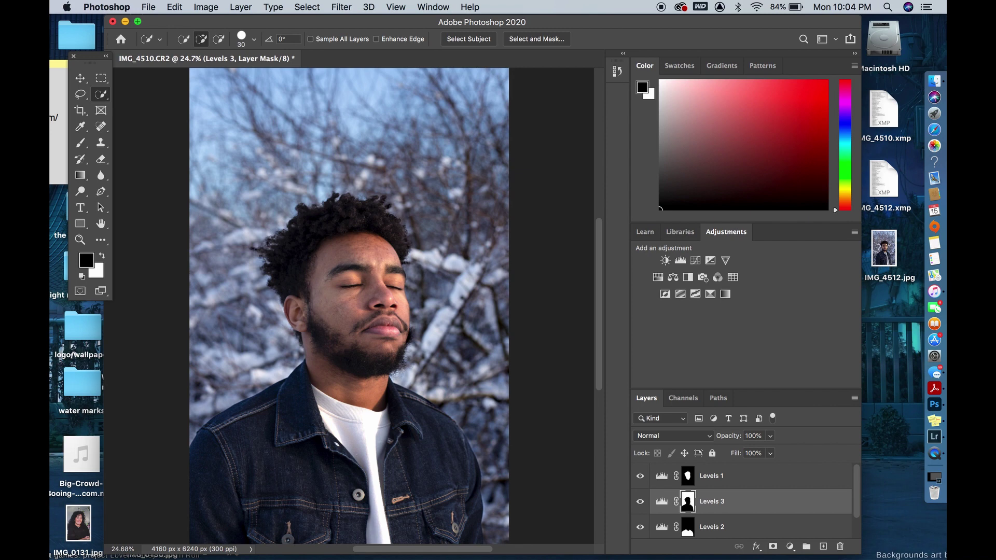
Step: Save the second portrait on the computer's Desktop as IMG_4510.jpg in JPEG format at quality 8
{"action": "key", "text": "super+s"}
{"action": "left_click", "coordinate": [552, 406]}
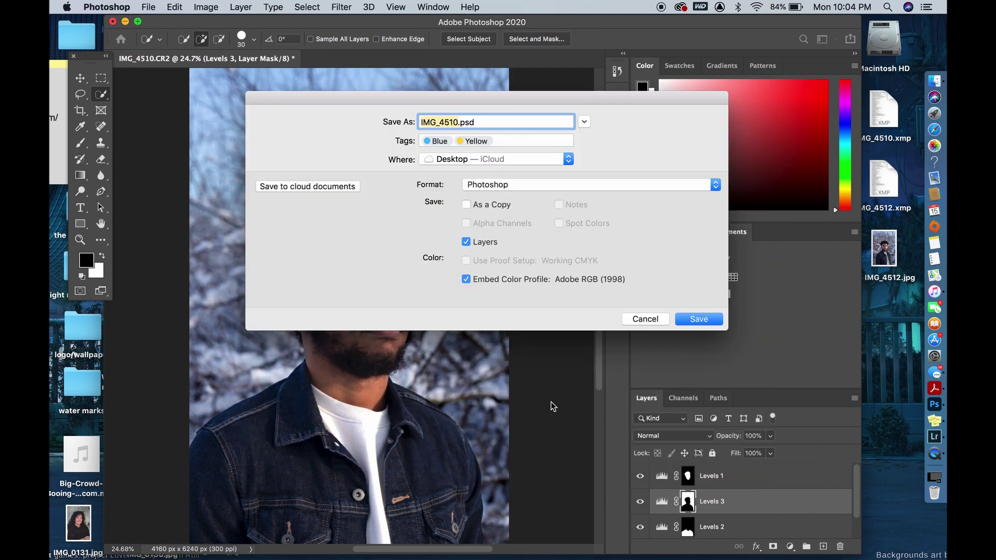
{"action": "left_click", "coordinate": [512, 188]}
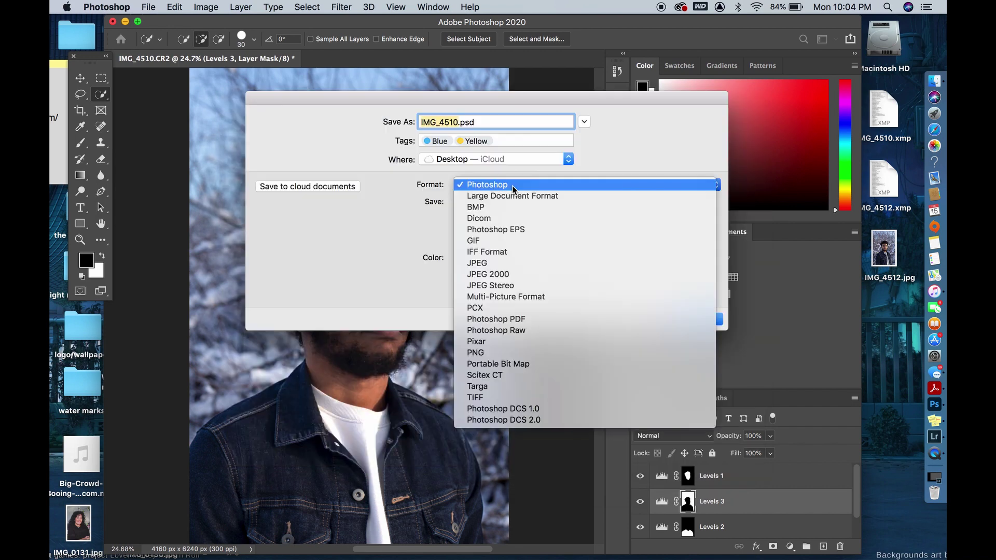
{"action": "left_click", "coordinate": [480, 263]}
{"action": "left_click", "coordinate": [700, 319]}
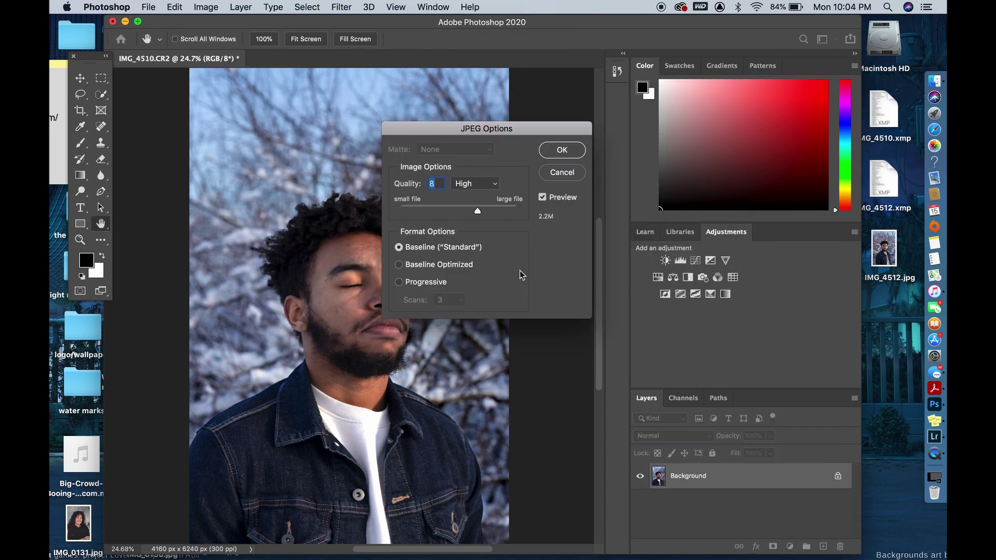
{"action": "key", "text": "Return"}
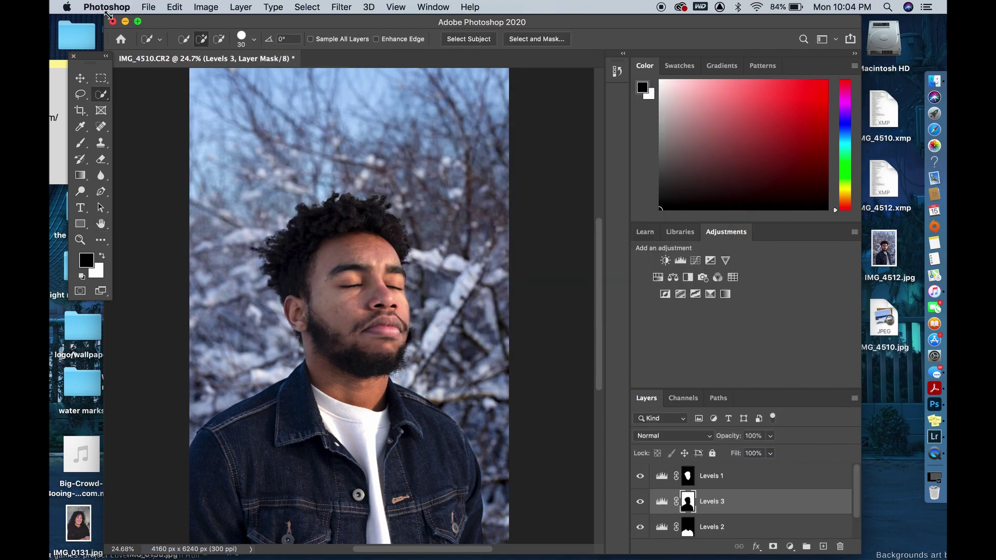
Step: Close IMG_4510.CR2 without saving its changes
{"action": "left_click", "coordinate": [113, 21]}
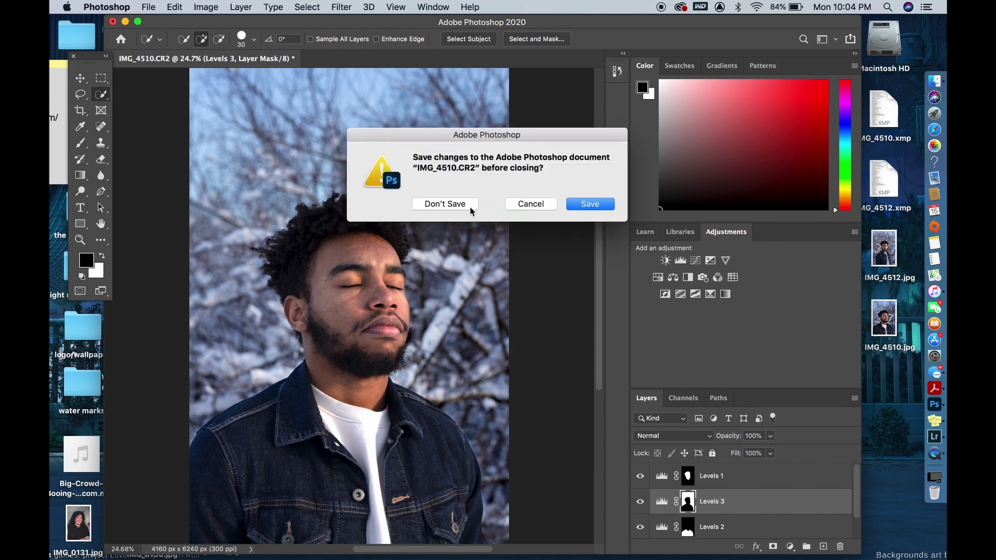
{"action": "left_click", "coordinate": [445, 203]}
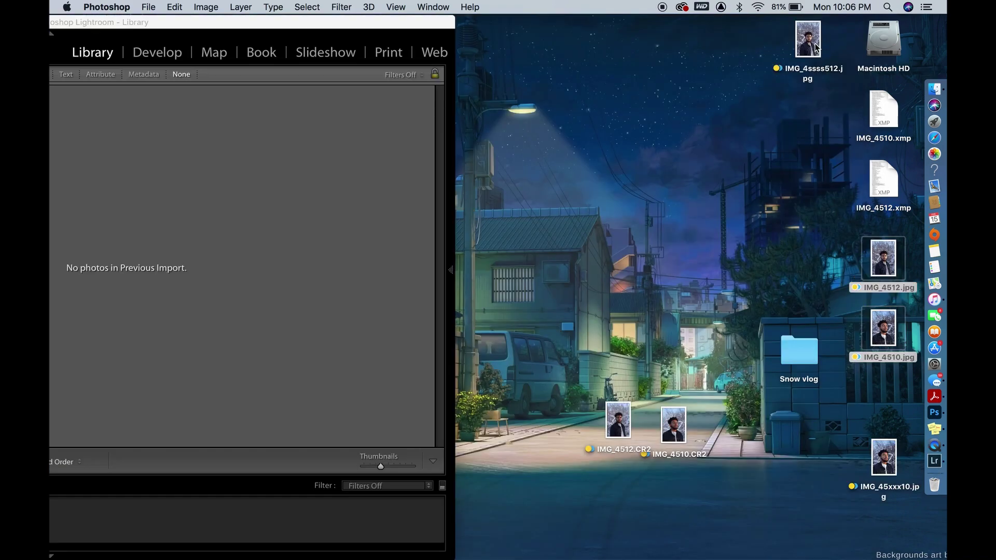
Step: Place IMG_4ssss512.jpg beside IMG_45xxx10.jpg on the desktop and move IMG_4512.jpg and IMG_4510.jpg to the Trash
{"action": "left_click_drag", "start_coordinate": [815, 47], "coordinate": [856, 453]}
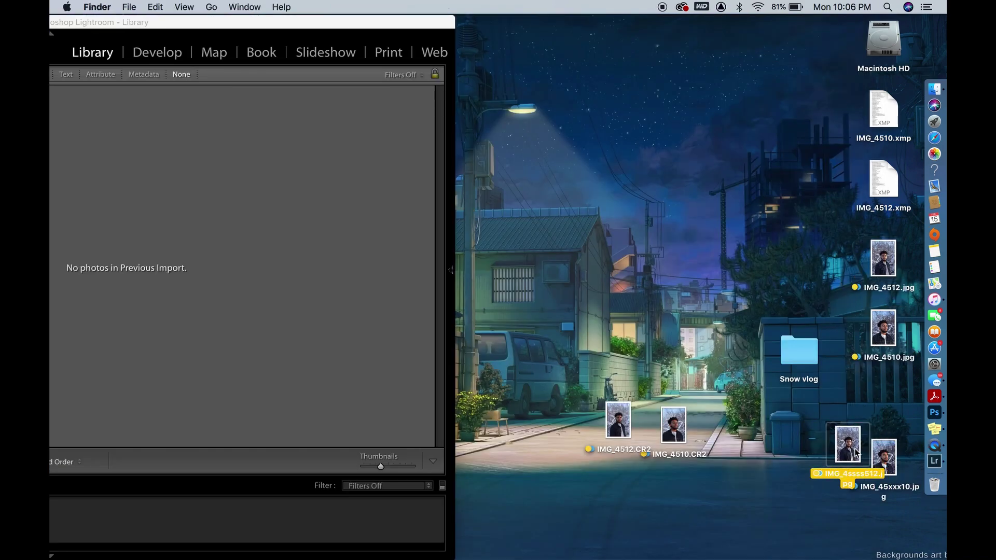
{"action": "left_click_drag", "start_coordinate": [856, 257], "coordinate": [934, 485]}
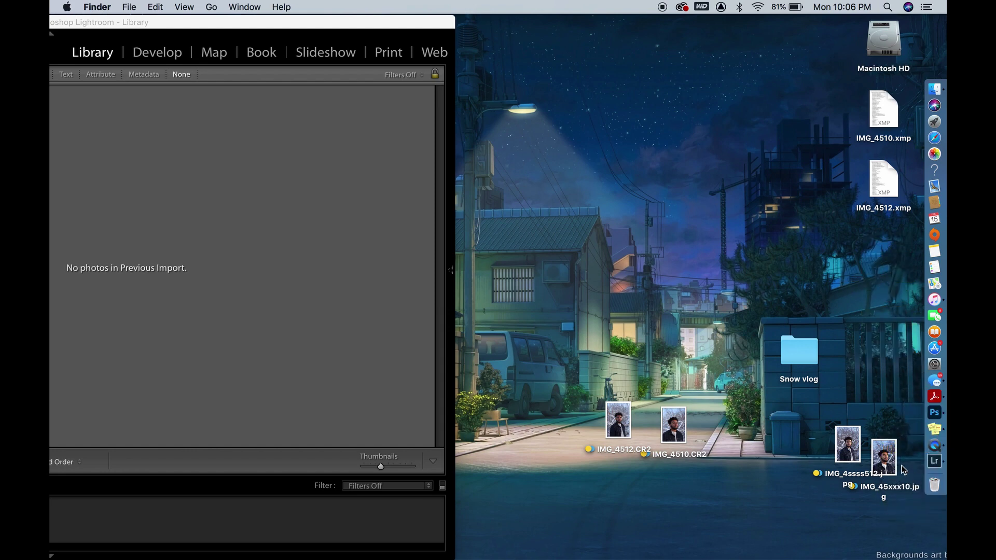
Step: Import IMG_4ssss512.jpg and IMG_45xxx10.jpg from the desktop into the Lightroom catalog
{"action": "left_click_drag", "start_coordinate": [847, 422], "coordinate": [329, 405]}
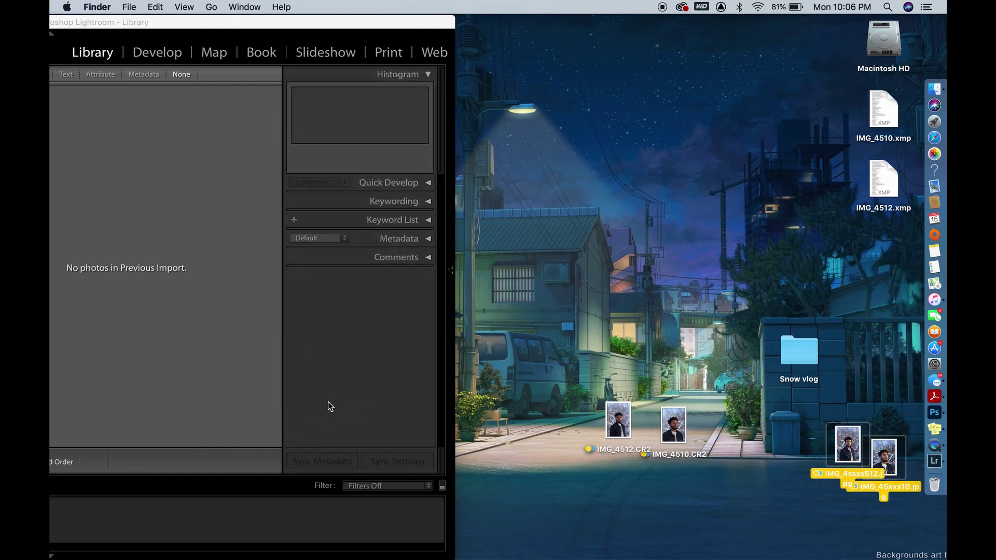
{"action": "left_click_drag", "start_coordinate": [267, 23], "coordinate": [499, 23]}
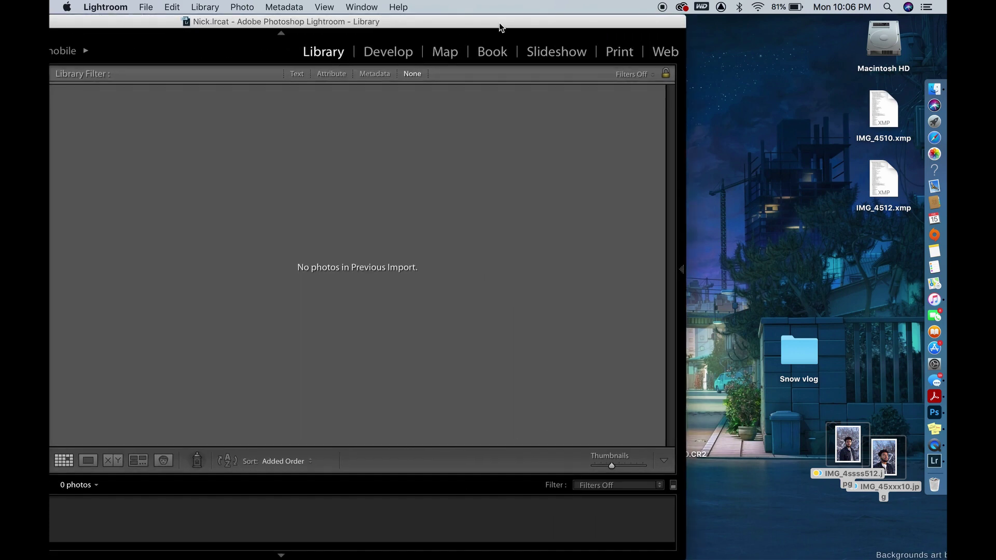
{"action": "left_click_drag", "start_coordinate": [842, 454], "coordinate": [256, 258]}
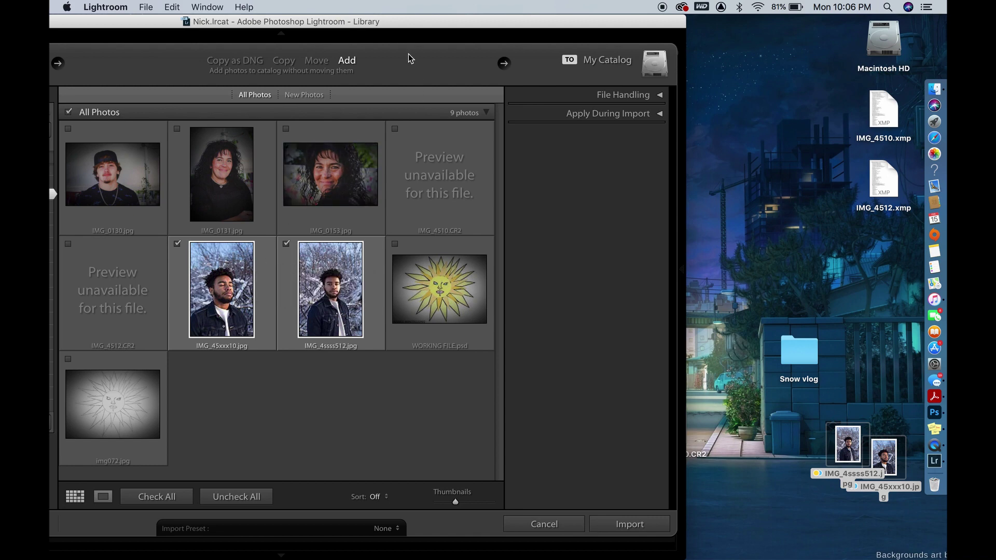
{"action": "left_click_drag", "start_coordinate": [414, 23], "coordinate": [646, 26]}
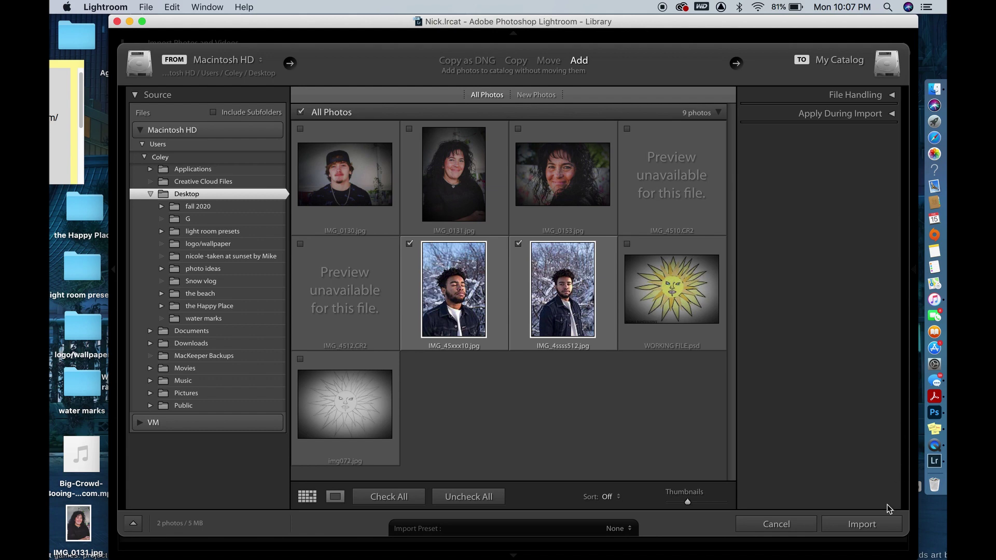
{"action": "left_click", "coordinate": [879, 525]}
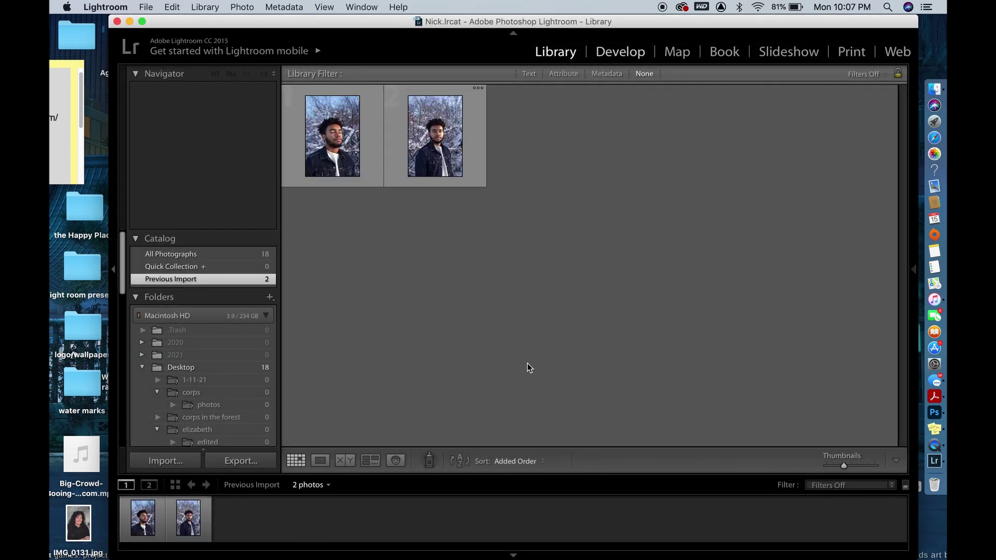
Step: Open IMG_45xxx10.jpg in the Develop module and apply the RB-1. Uno preset to it
{"action": "key", "text": "d"}
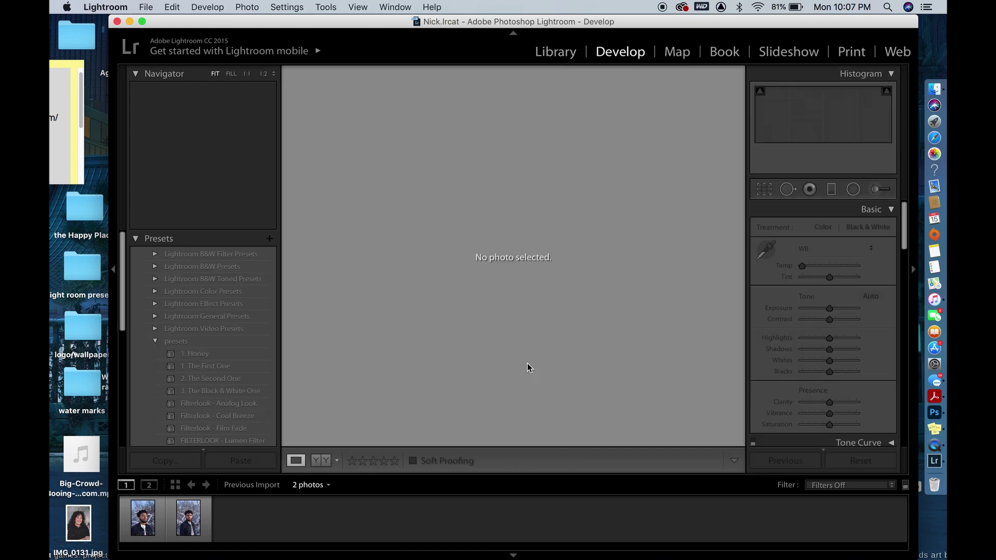
{"action": "left_click", "coordinate": [162, 528]}
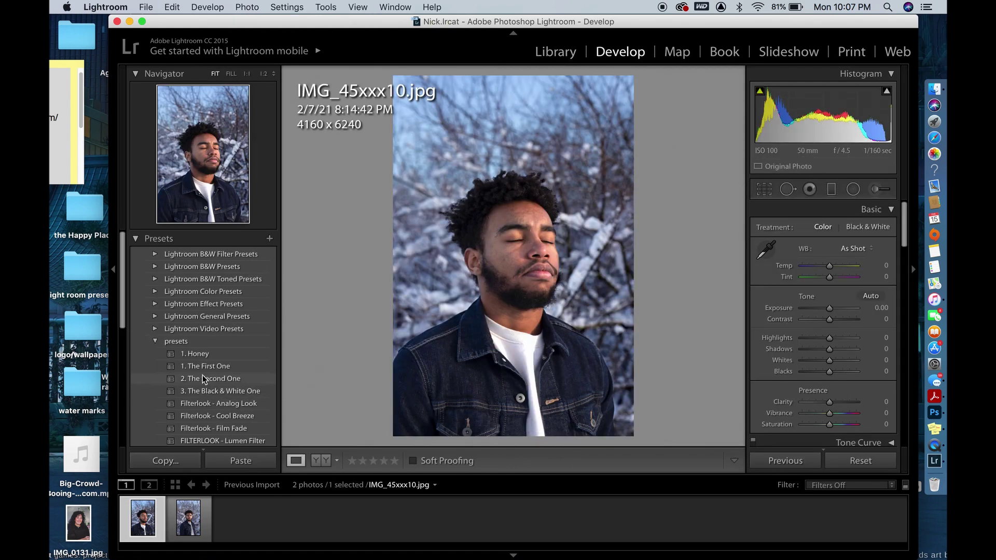
{"action": "scroll", "coordinate": [217, 383], "scroll_direction": "down", "scroll_amount": 3}
{"action": "scroll", "coordinate": [217, 383], "scroll_direction": "down", "scroll_amount": 8}
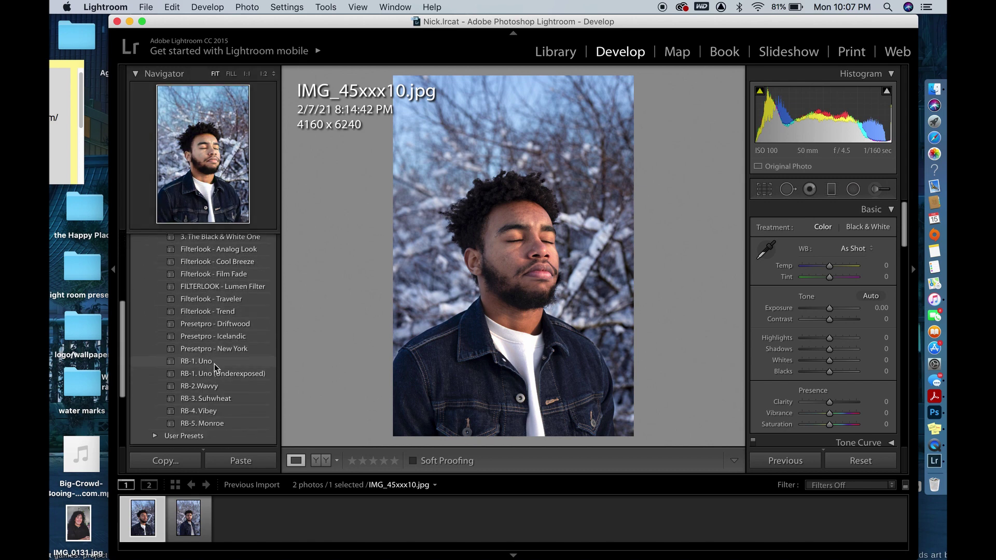
{"action": "left_click", "coordinate": [216, 363]}
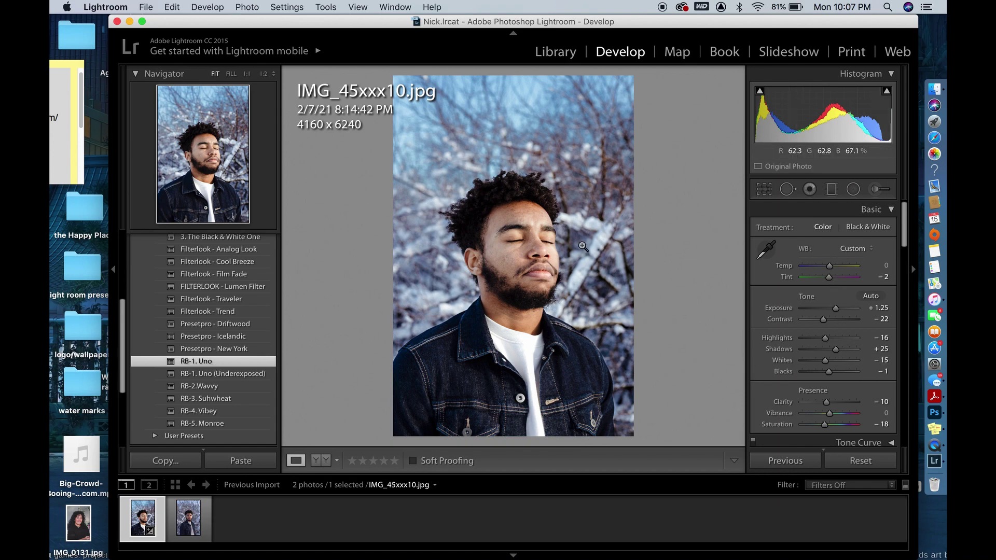
Step: Check the face in IMG_45xxx10.jpg up close and set the photo's contrast to −28
{"action": "left_click", "coordinate": [537, 252]}
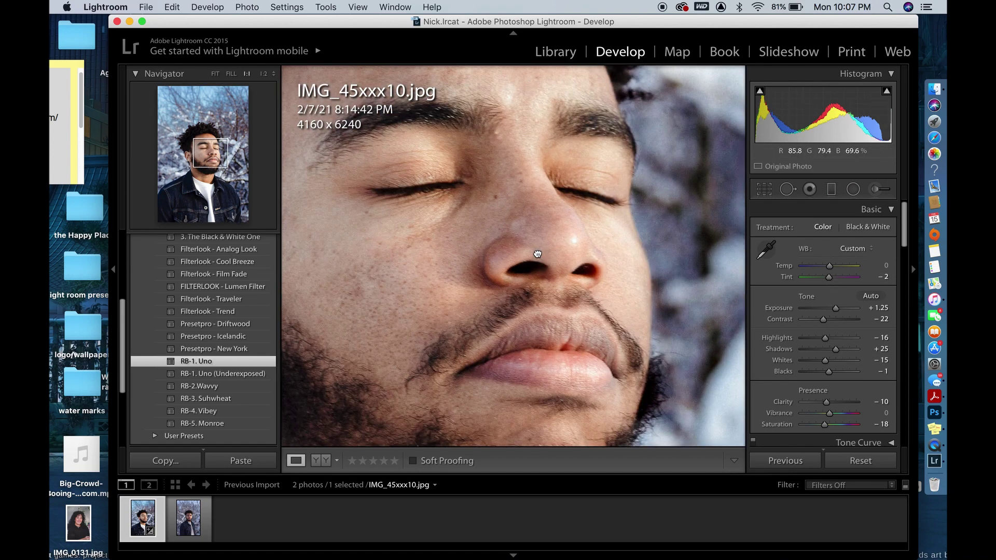
{"action": "left_click", "coordinate": [537, 252]}
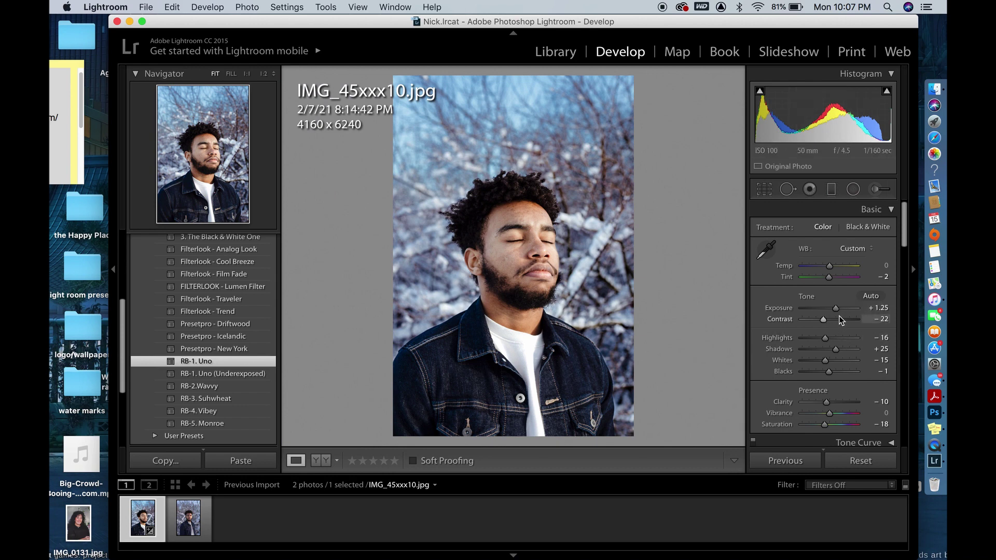
{"action": "mouse_move", "coordinate": [824, 320]}
{"action": "left_mouse_down"}
{"action": "mouse_move", "coordinate": [810, 317]}
{"action": "mouse_move", "coordinate": [822, 319]}
{"action": "left_mouse_up"}
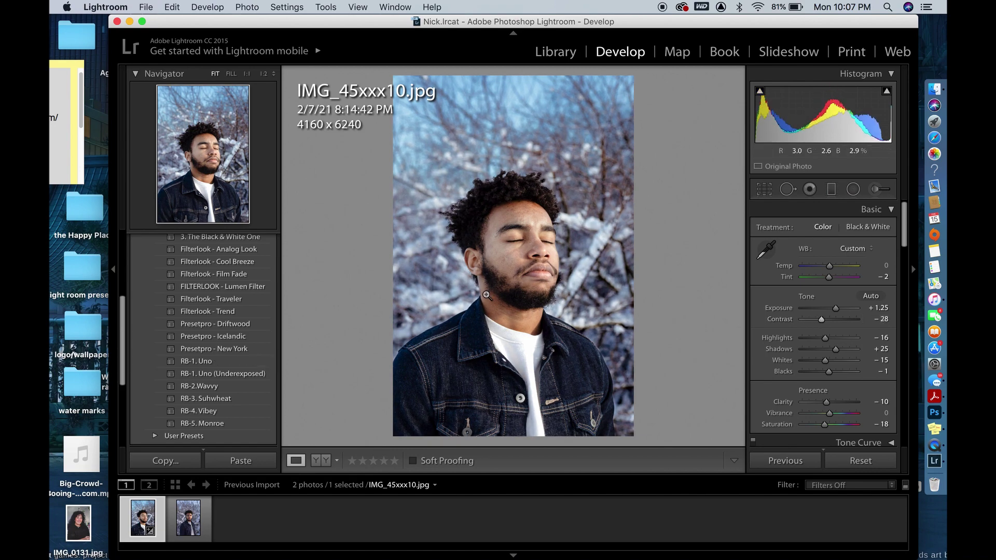
{"action": "left_click", "coordinate": [519, 251]}
{"action": "left_click", "coordinate": [516, 250]}
Step: Apply the RB-1. Uno preset to IMG_4ssss512.jpg and set its contrast to −55
{"action": "left_click", "coordinate": [210, 519]}
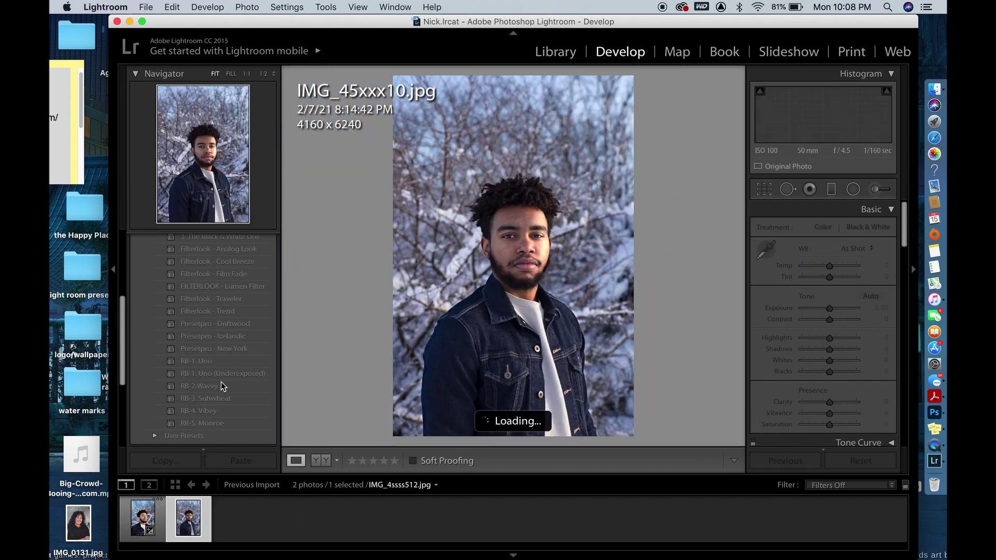
{"action": "left_click", "coordinate": [226, 362]}
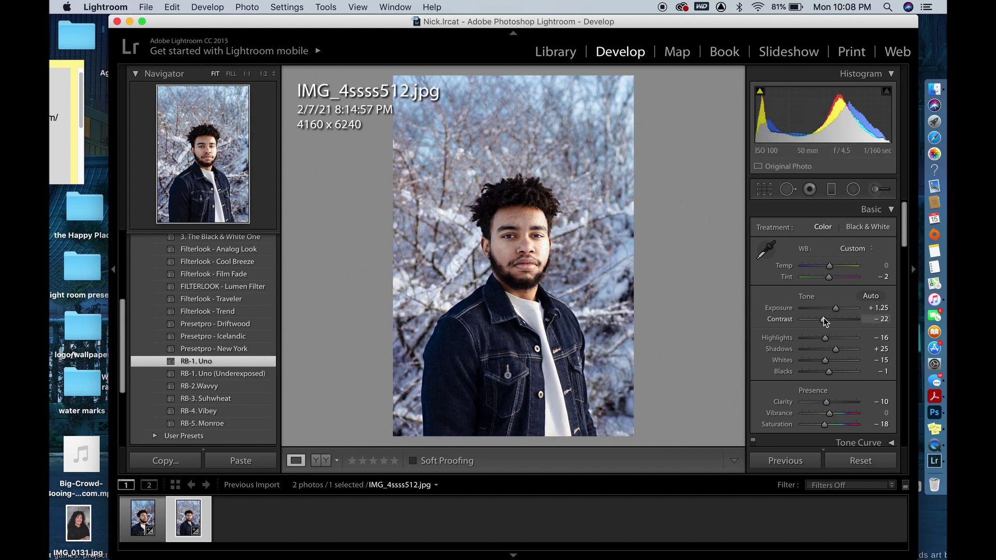
{"action": "left_click_drag", "start_coordinate": [822, 320], "coordinate": [817, 324]}
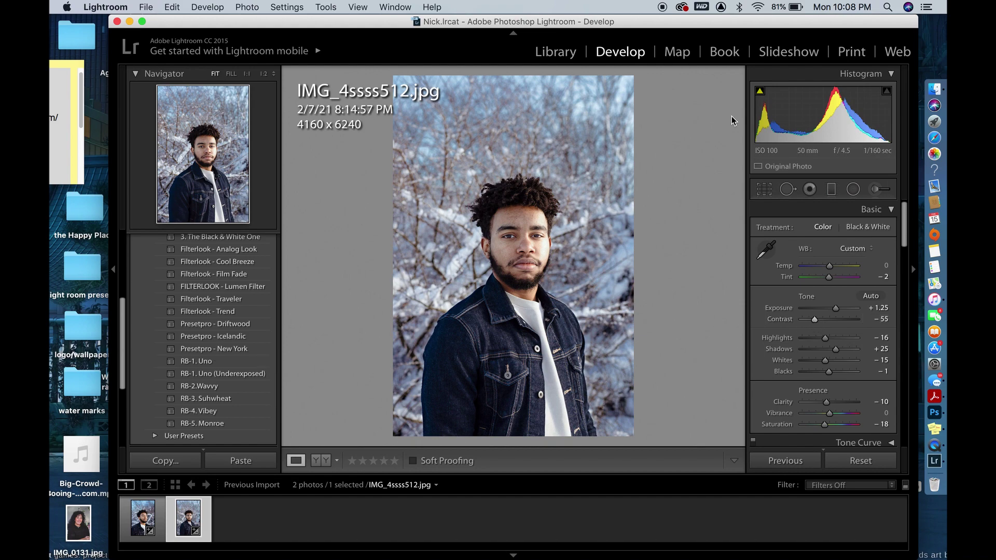
Step: Return to the Library, select both edited portraits and open the export settings for them
{"action": "left_click", "coordinate": [554, 57]}
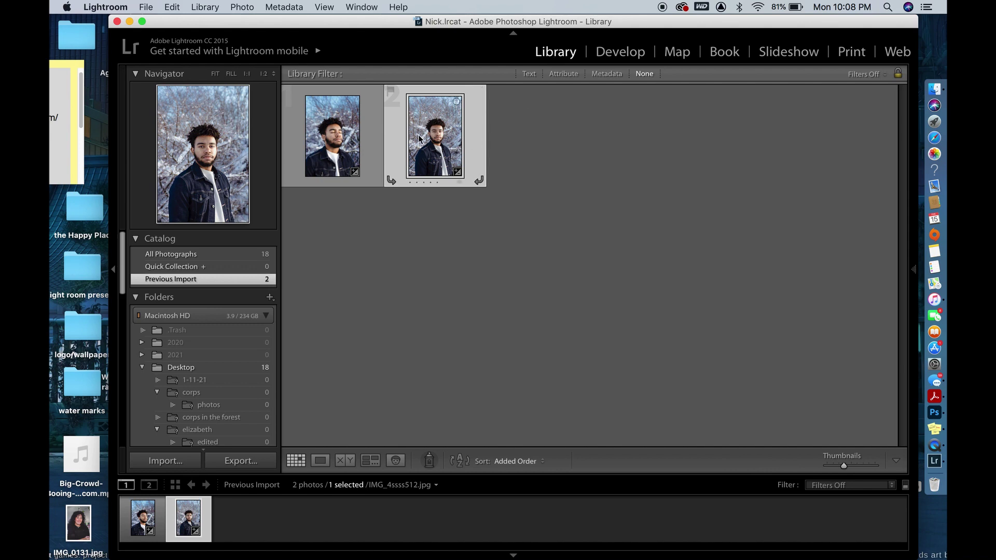
{"action": "left_click", "coordinate": [374, 145]}
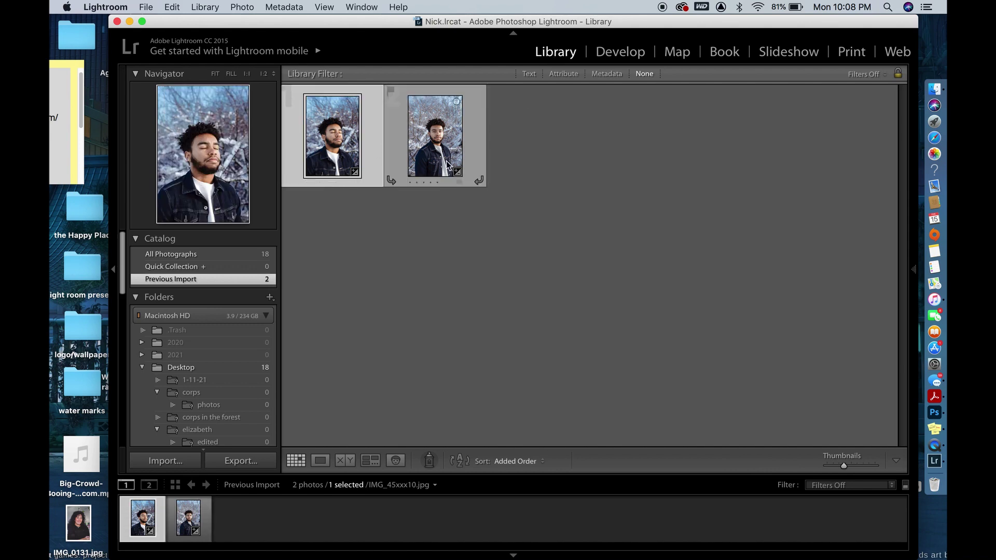
{"action": "left_click", "coordinate": [478, 150], "text": "super"}
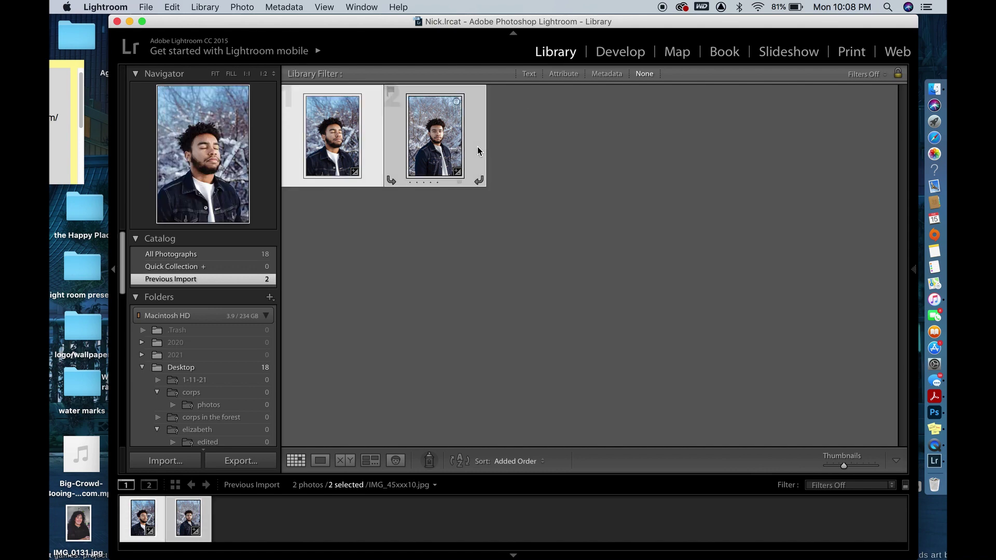
{"action": "right_click", "coordinate": [477, 150]}
{"action": "mouse_move", "coordinate": [529, 469]}
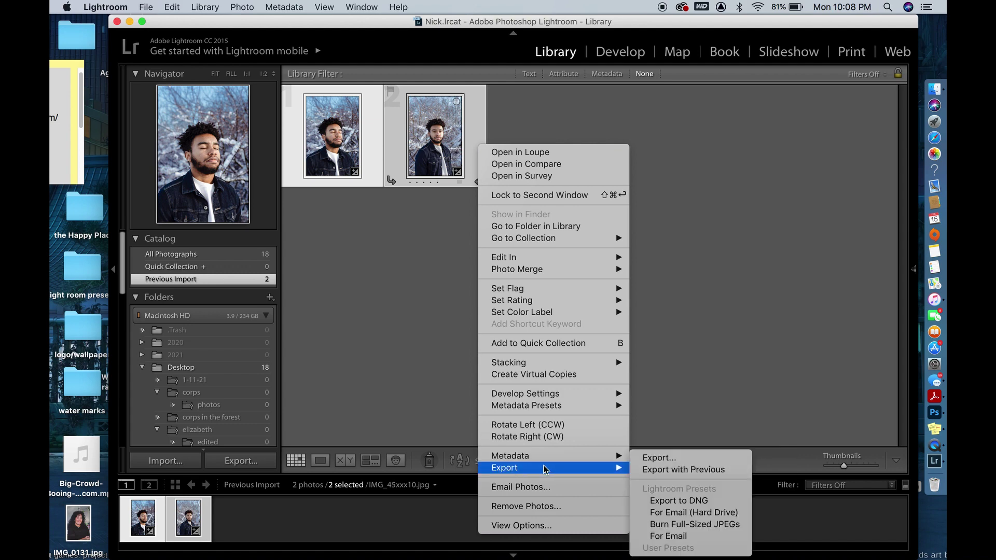
{"action": "left_click", "coordinate": [659, 458]}
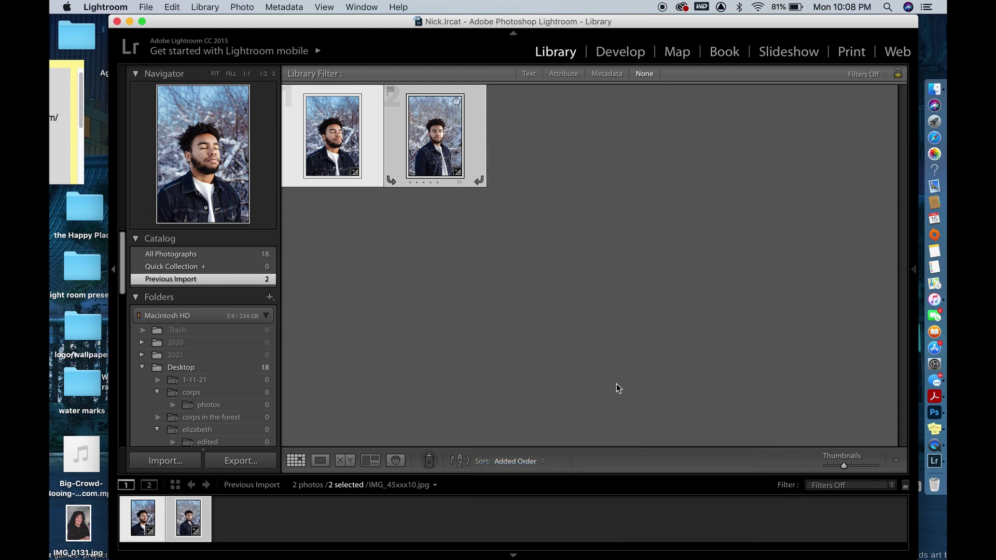
Step: Check the watermark settings and export both portraits to the water marks folder on the Desktop
{"action": "scroll", "coordinate": [579, 309], "scroll_direction": "down", "scroll_amount": 10}
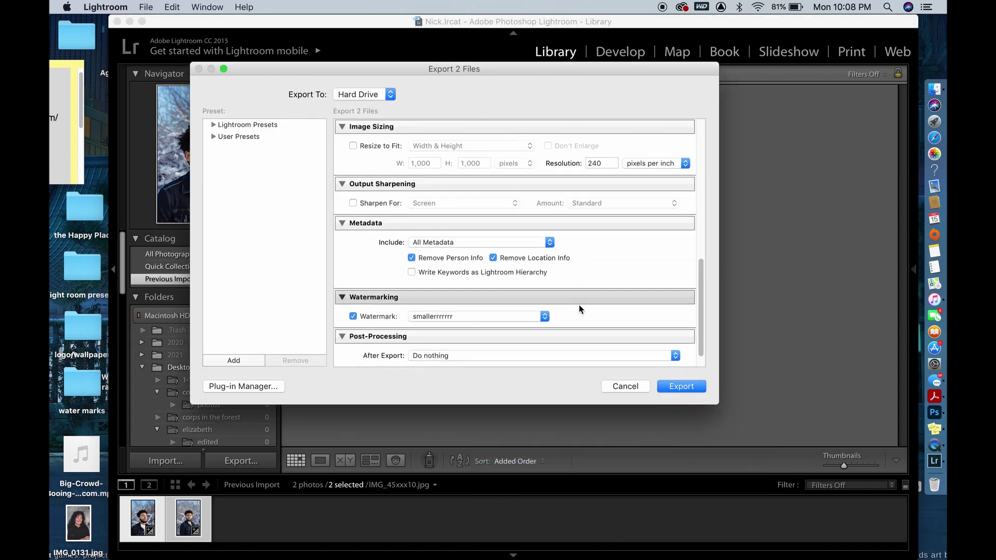
{"action": "scroll", "coordinate": [579, 304], "scroll_direction": "down", "scroll_amount": 2}
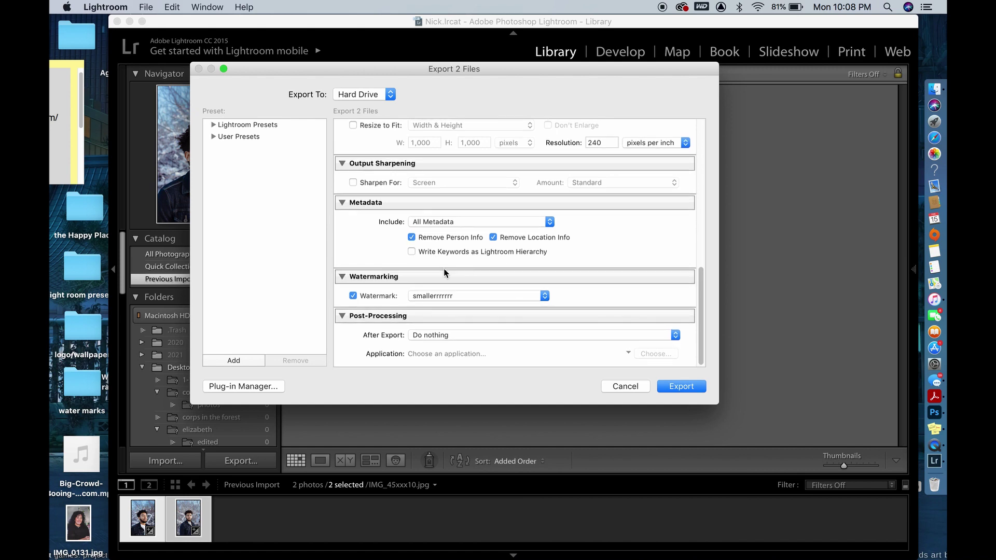
{"action": "left_click", "coordinate": [695, 388]}
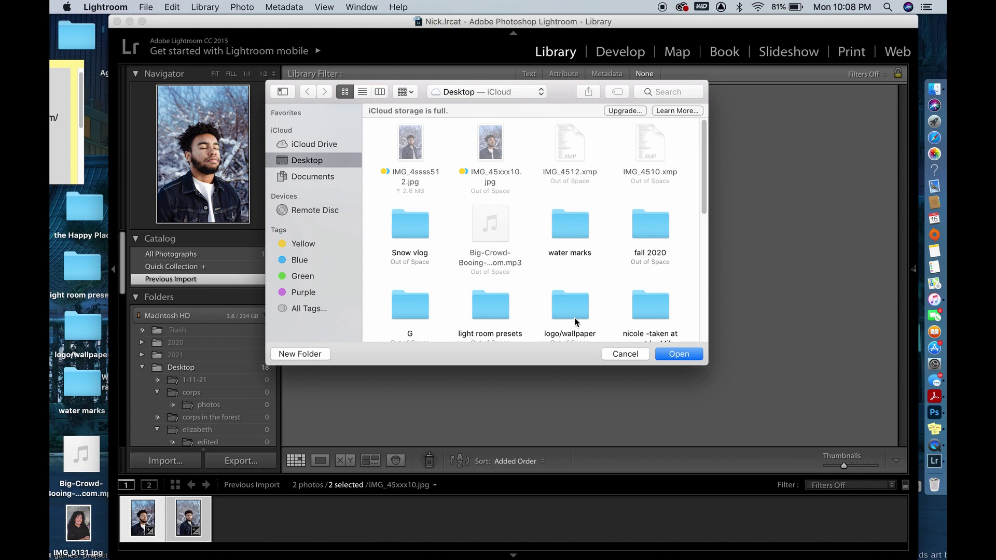
{"action": "left_click", "coordinate": [570, 230]}
{"action": "left_click", "coordinate": [675, 355]}
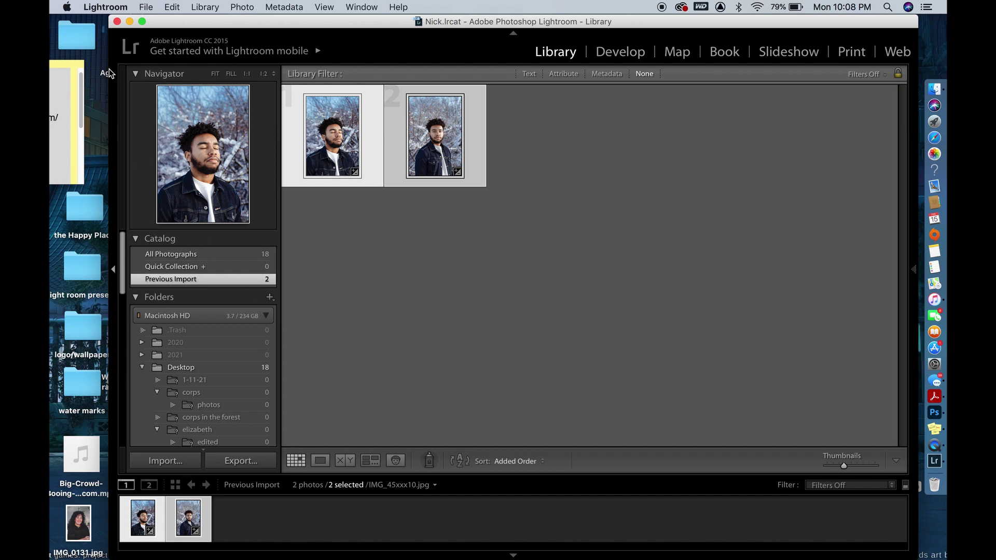
Step: Close the Lightroom window and preview the exported IMG_4ssss512.jpg and IMG_45xxx10.jpg in the water marks folder
{"action": "left_click", "coordinate": [117, 21]}
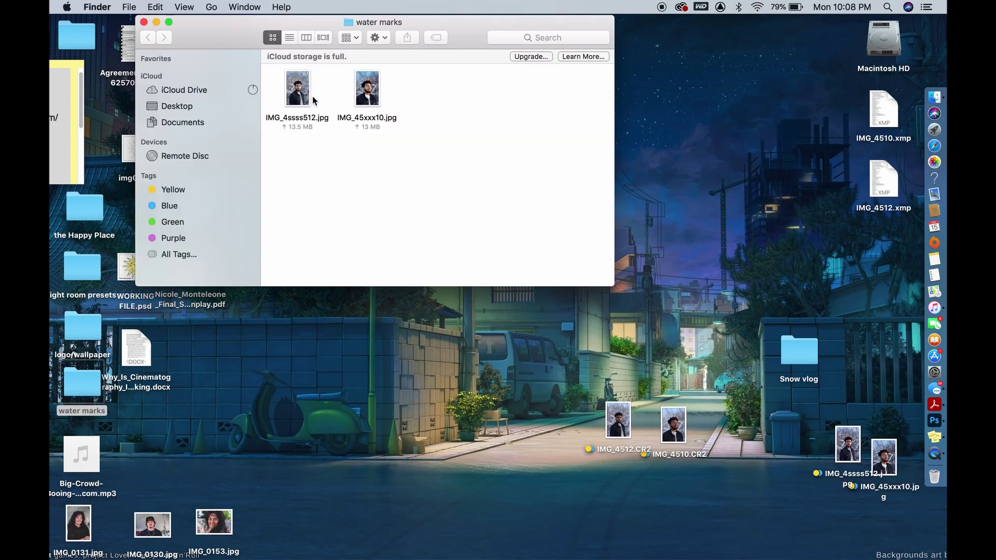
{"action": "left_click", "coordinate": [300, 98]}
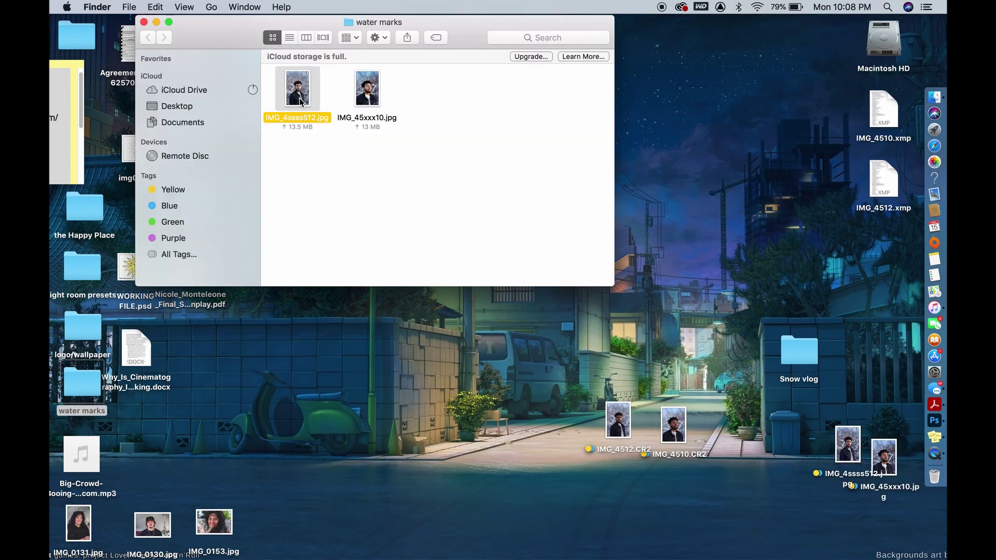
{"action": "key", "text": "space"}
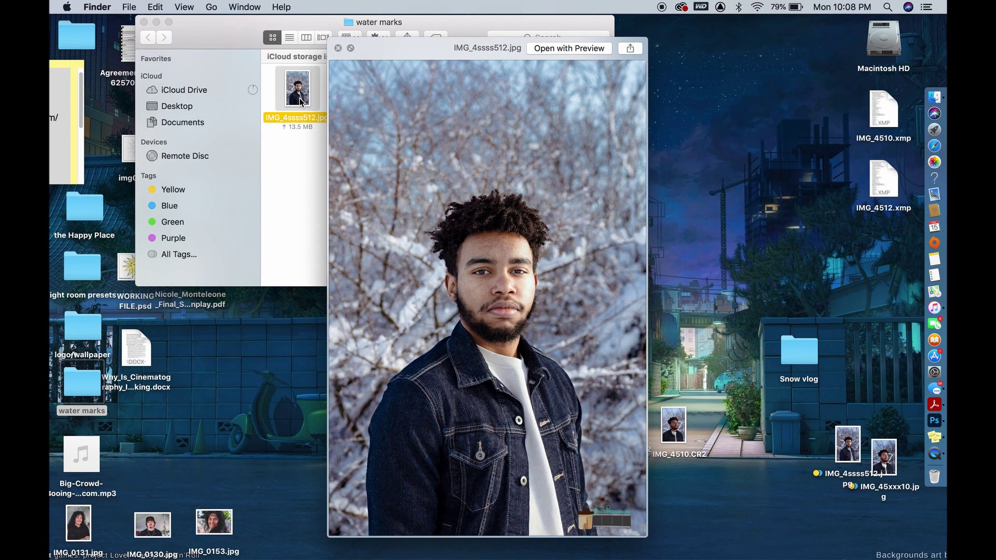
{"action": "key", "text": "Right"}
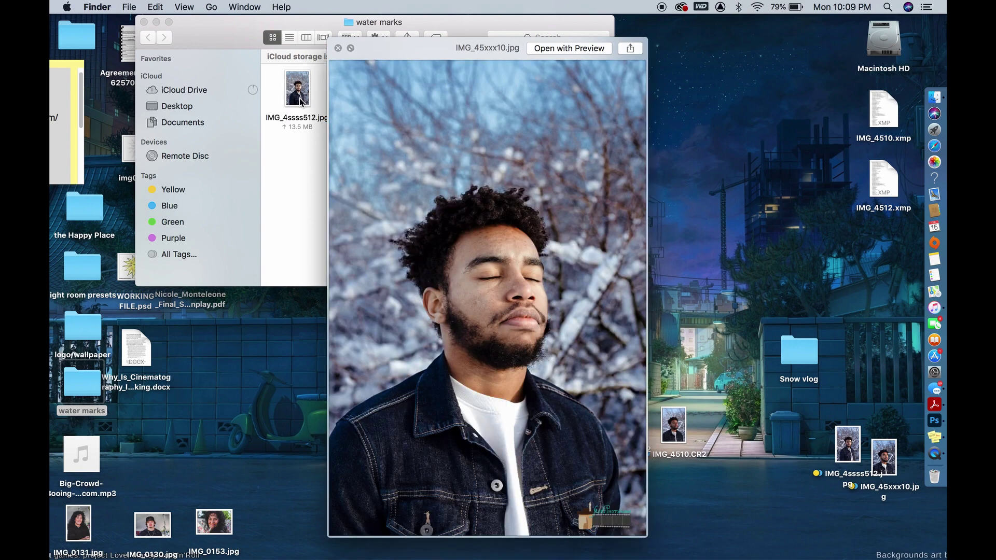